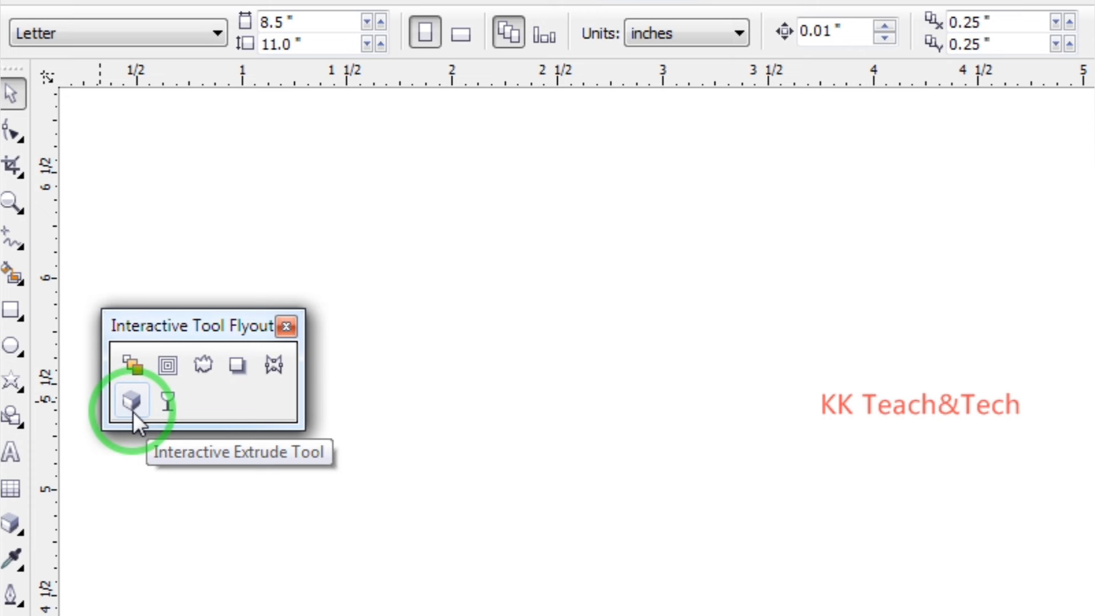
Step: Draw a rectangle about 1.81 by 1.15 inches and fill it with pink
{"action": "left_click", "coordinate": [13, 311]}
{"action": "left_click_drag", "start_coordinate": [615, 257], "coordinate": [1013, 486]}
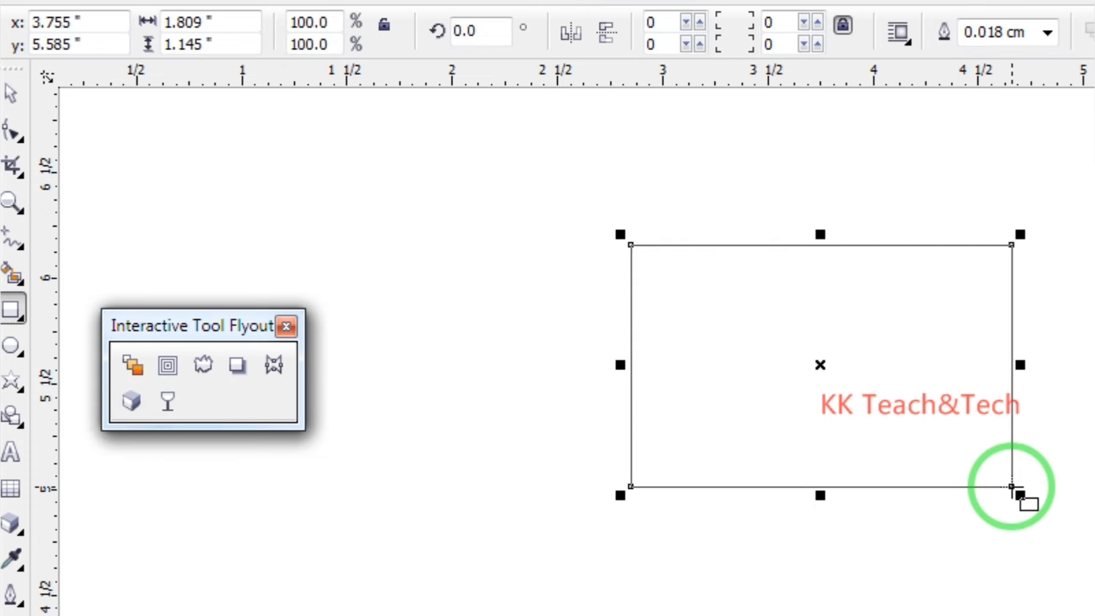
{"action": "left_click", "coordinate": [1084, 562]}
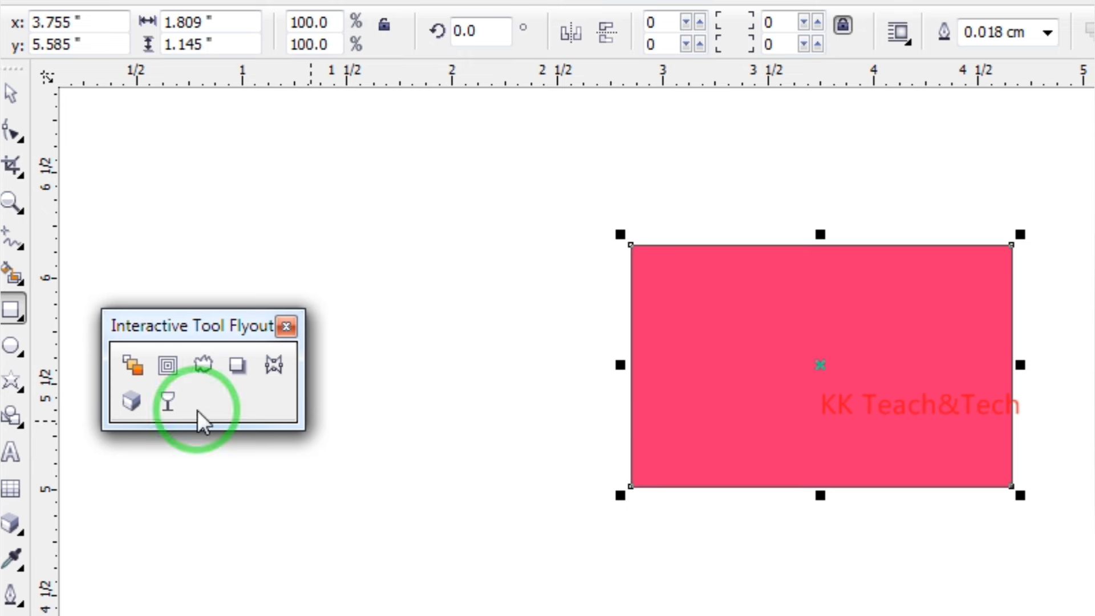
Step: Extrude the pink rectangle down and to the right, with the vanishing point at about 2.06, -1.60 inches
{"action": "left_click", "coordinate": [140, 404]}
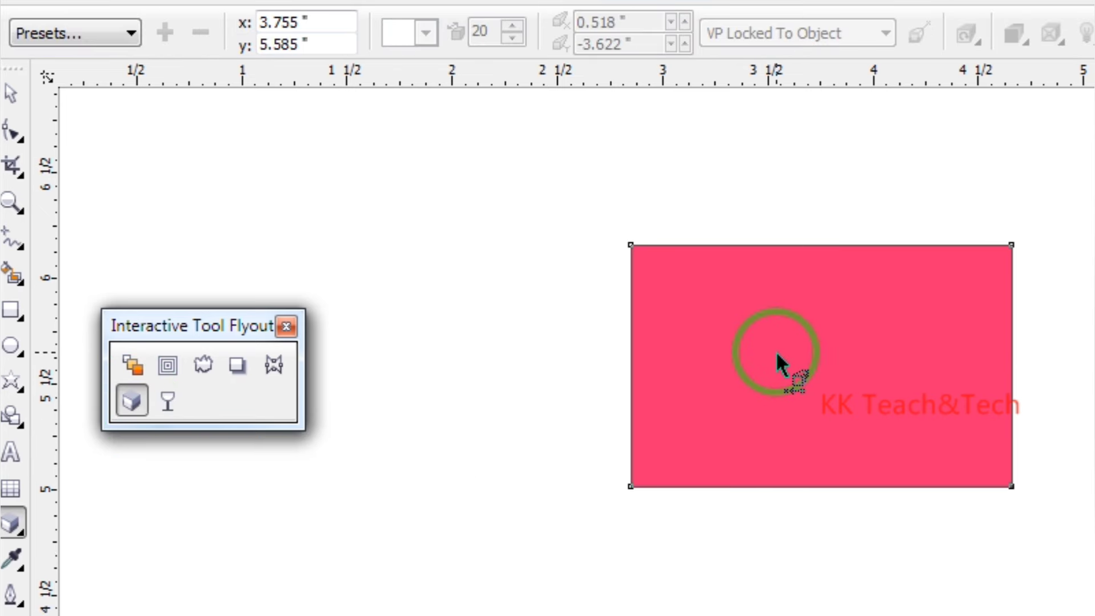
{"action": "left_click_drag", "start_coordinate": [777, 356], "coordinate": [1089, 614]}
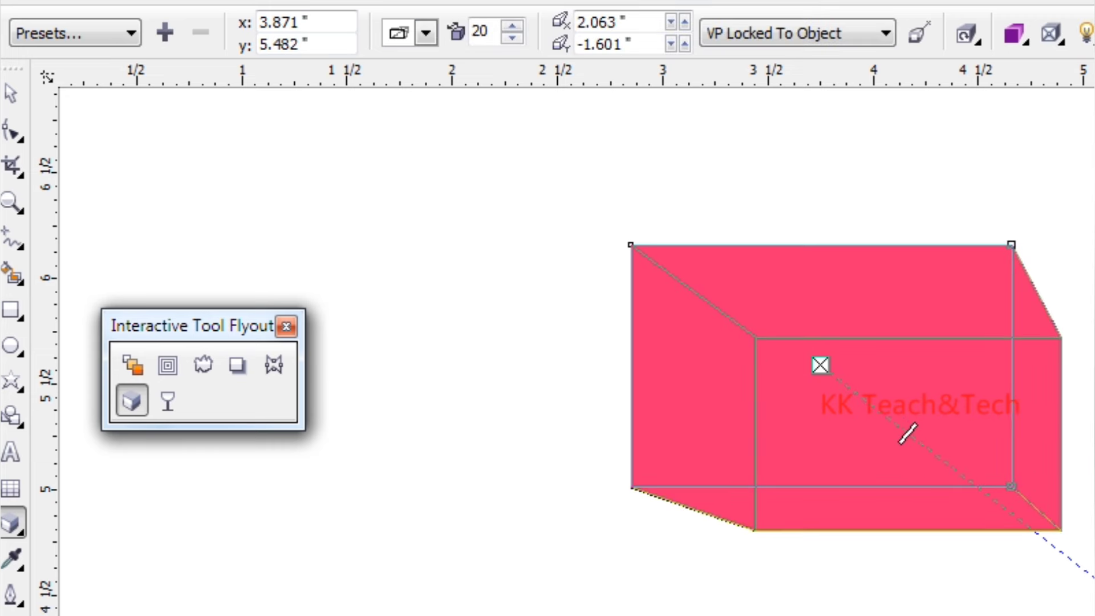
{"action": "left_click", "coordinate": [11, 93]}
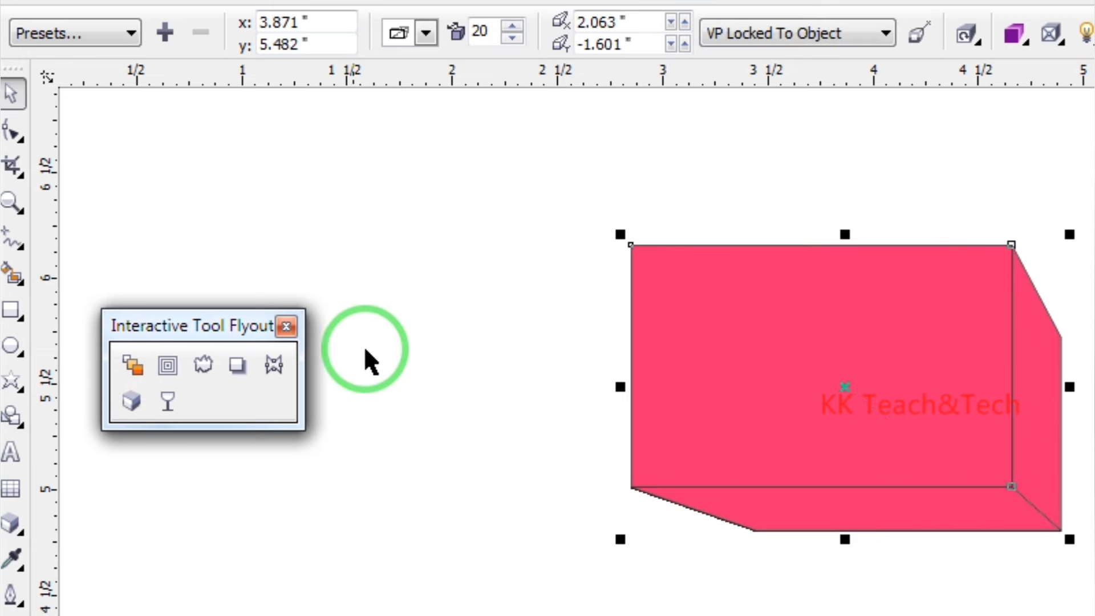
Step: Move the extruded box about 0.63 inches to the left and deselect it
{"action": "left_click", "coordinate": [480, 432]}
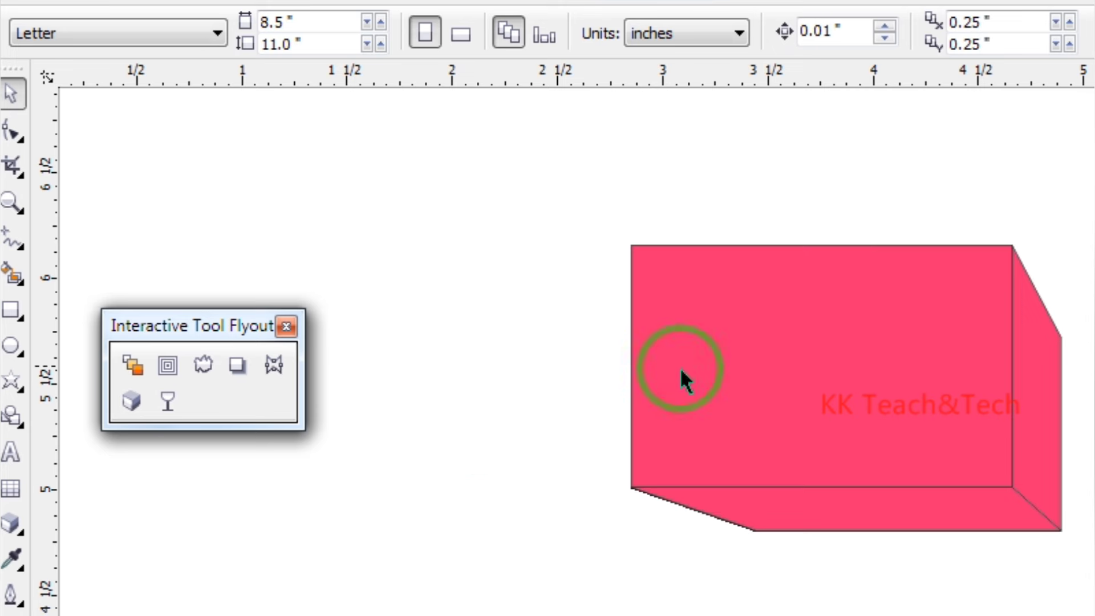
{"action": "left_click_drag", "start_coordinate": [919, 405], "coordinate": [777, 405]}
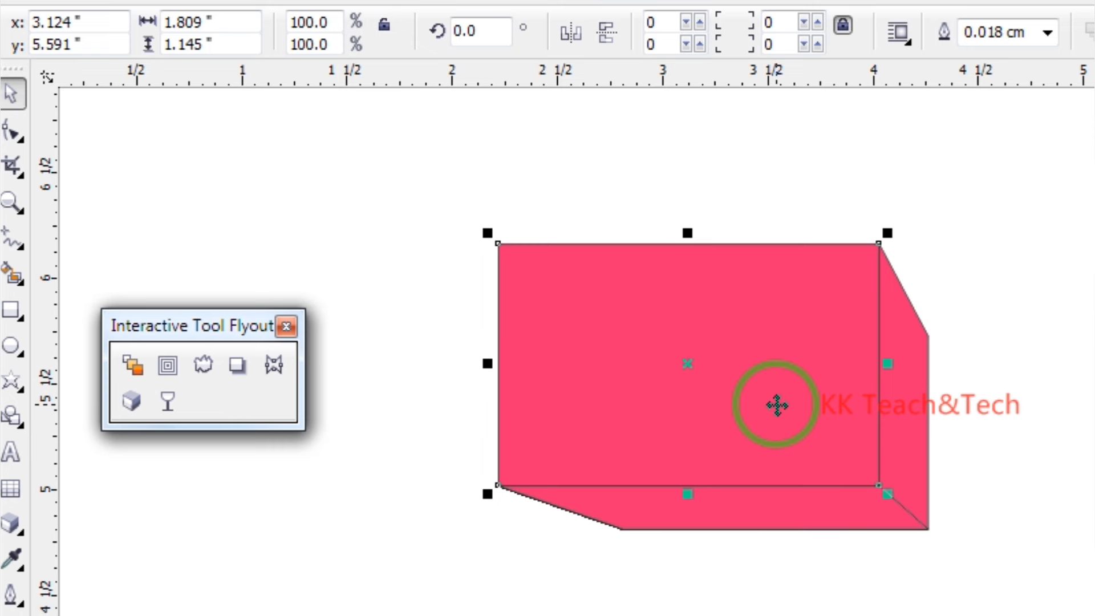
{"action": "key", "text": "Escape"}
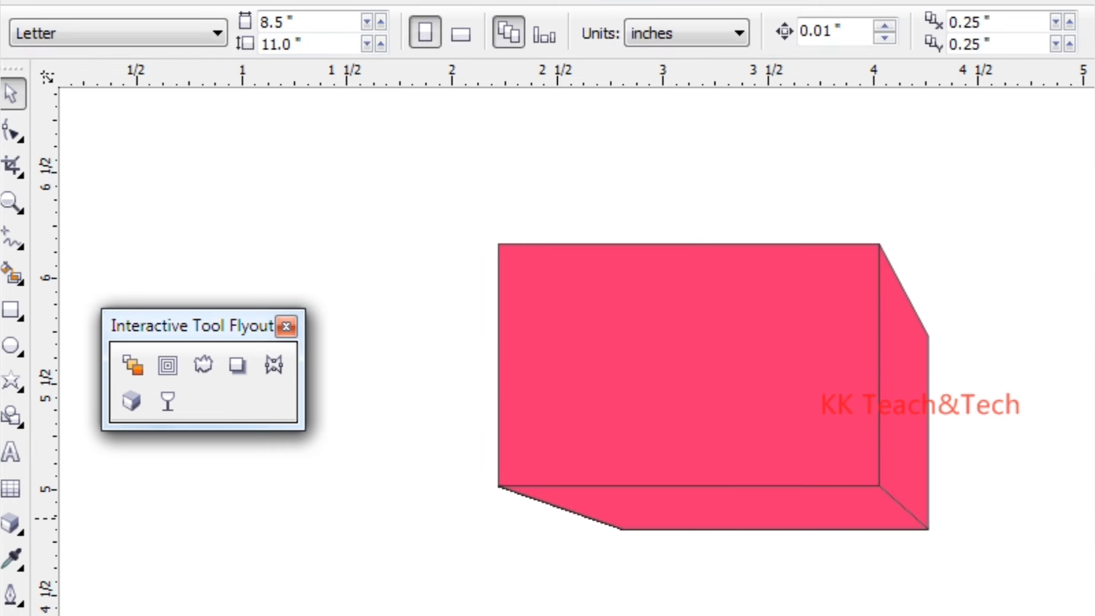
Step: Move the box's vanishing point to its lower left, at about -2.31, -1.40 inches
{"action": "left_click", "coordinate": [838, 488]}
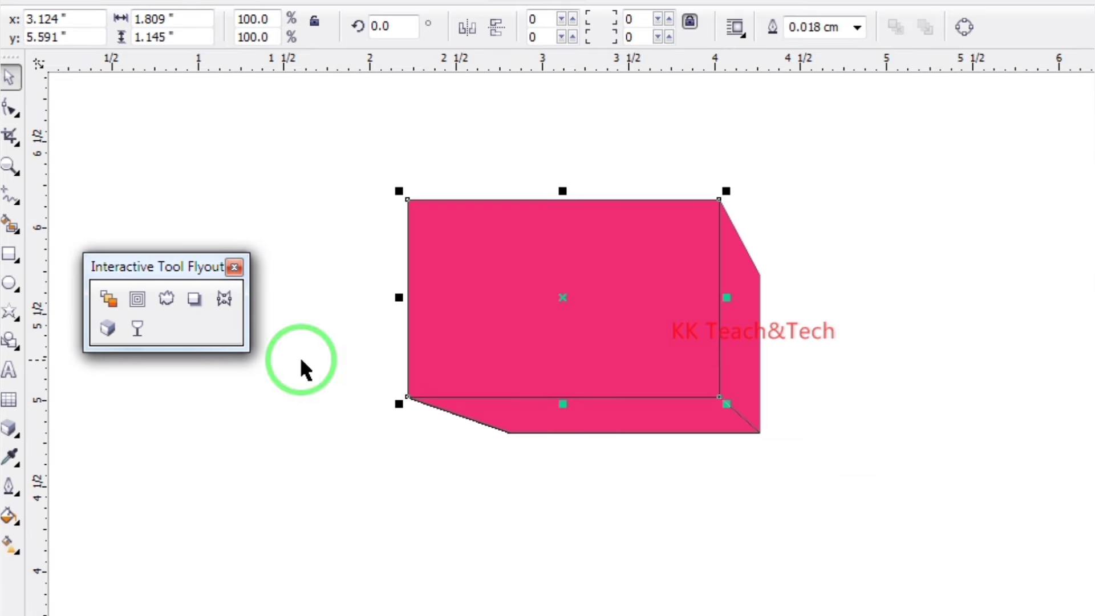
{"action": "left_click", "coordinate": [108, 328]}
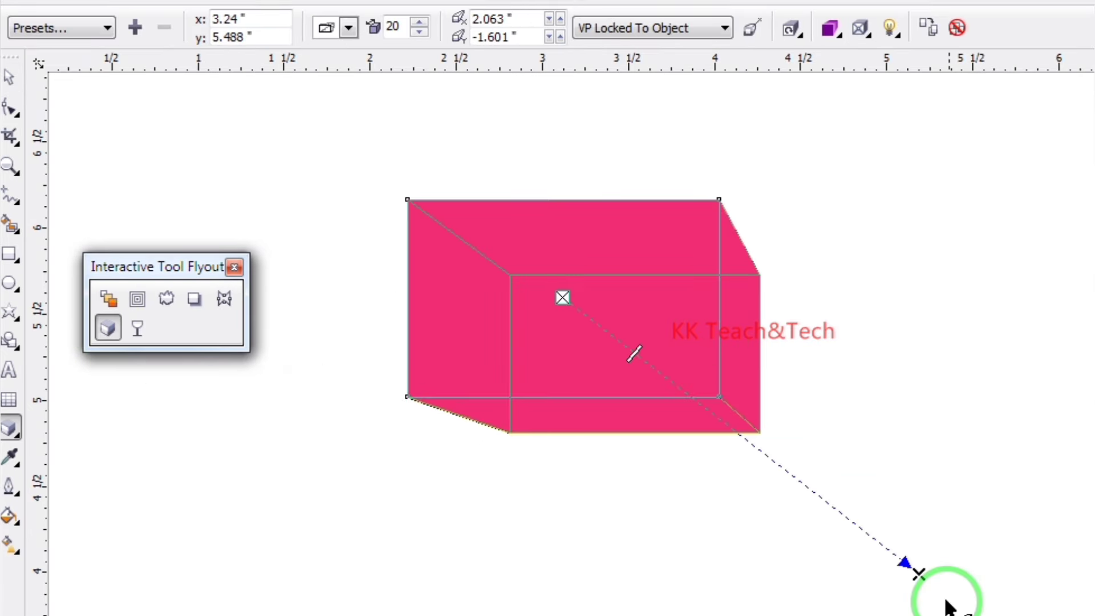
{"action": "left_click_drag", "start_coordinate": [918, 576], "coordinate": [166, 539]}
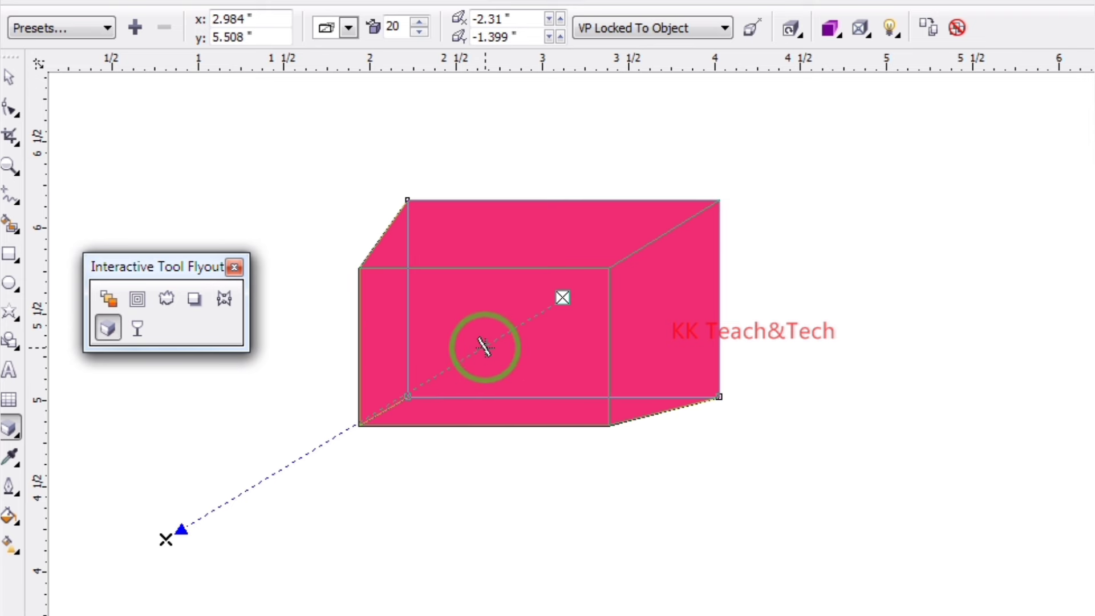
Step: Increase the extrusion depth to 45, reduce it to 18, and move the vanishing point to about 2.97, 1.04 inches
{"action": "left_click_drag", "start_coordinate": [485, 346], "coordinate": [377, 393]}
{"action": "left_click", "coordinate": [605, 526]}
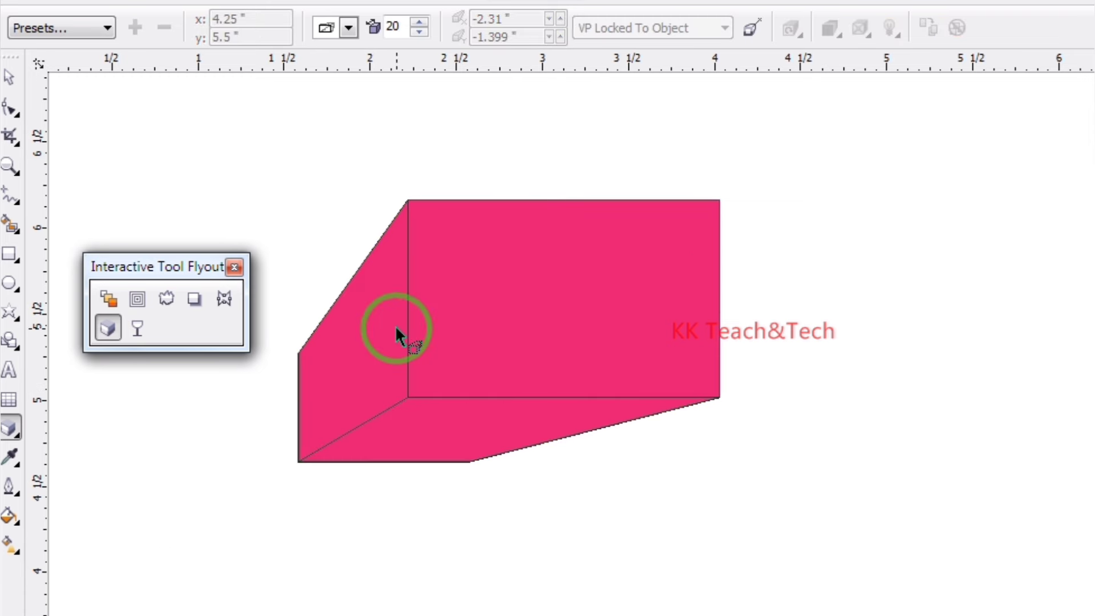
{"action": "left_click", "coordinate": [367, 370]}
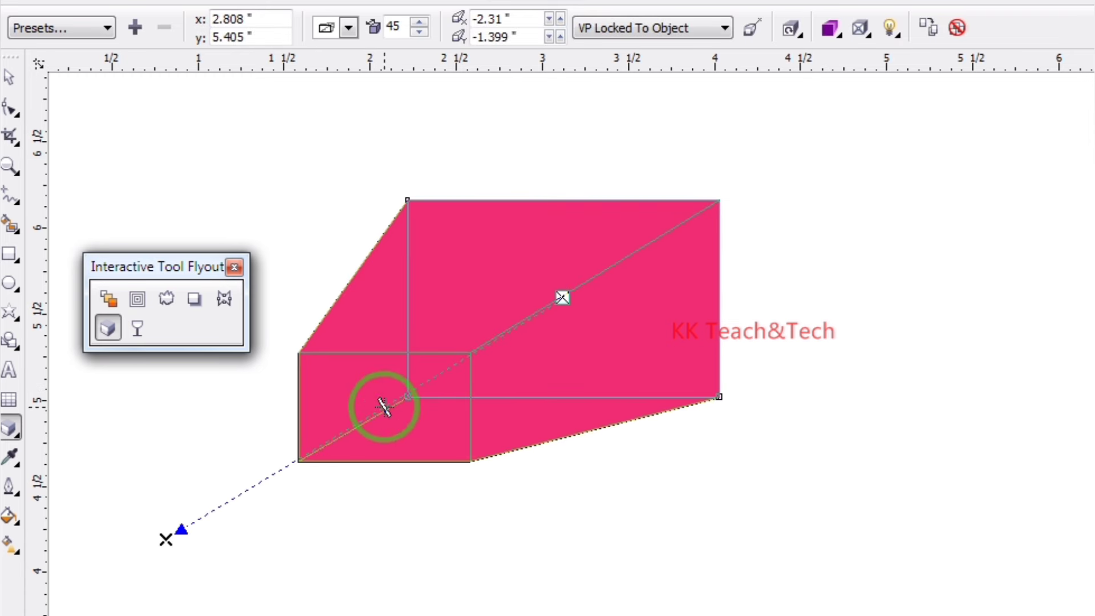
{"action": "left_click_drag", "start_coordinate": [386, 404], "coordinate": [492, 342]}
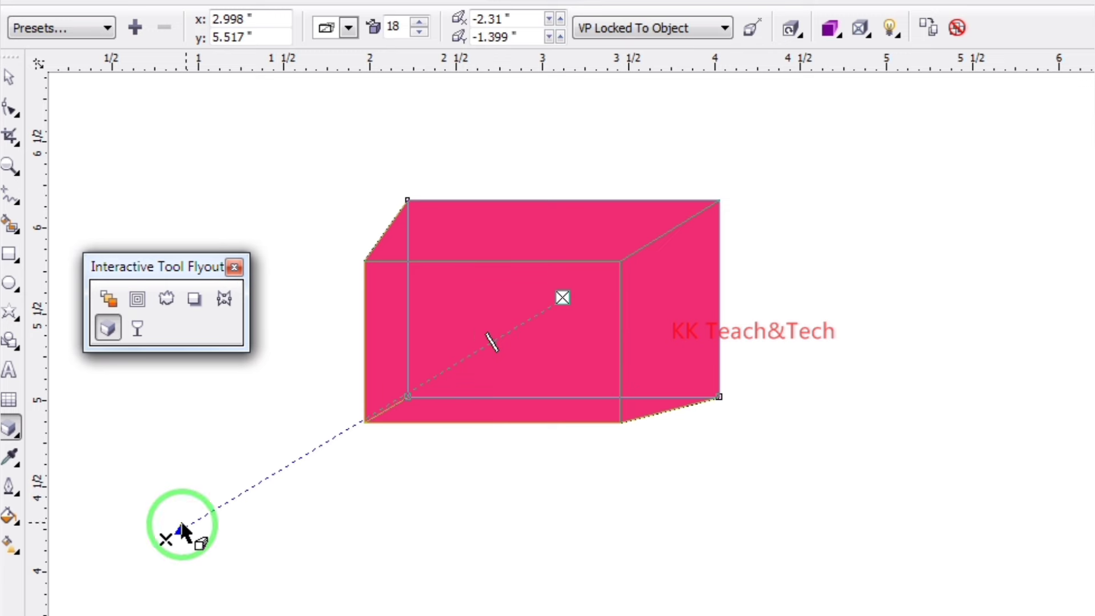
{"action": "mouse_move", "coordinate": [162, 542]}
{"action": "left_mouse_down"}
{"action": "mouse_move", "coordinate": [179, 313]}
{"action": "mouse_move", "coordinate": [298, 130]}
{"action": "mouse_move", "coordinate": [1075, 120]}
{"action": "left_mouse_up"}
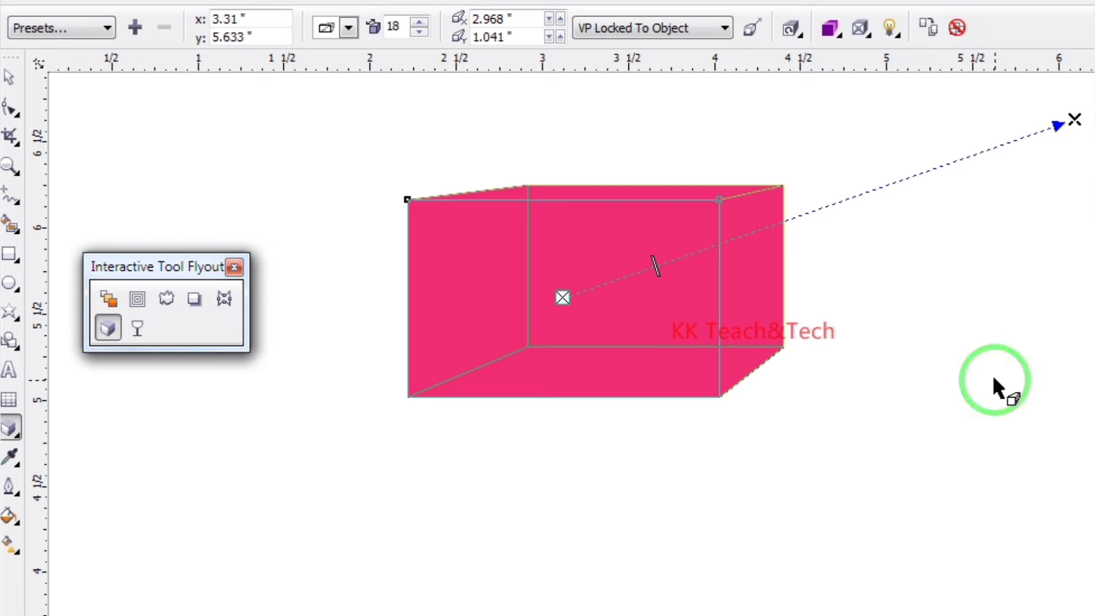
Step: Try the Vector extrude5, Vector extrude3 and Vector extrude6 presets on the rectangle
{"action": "left_click", "coordinate": [93, 32]}
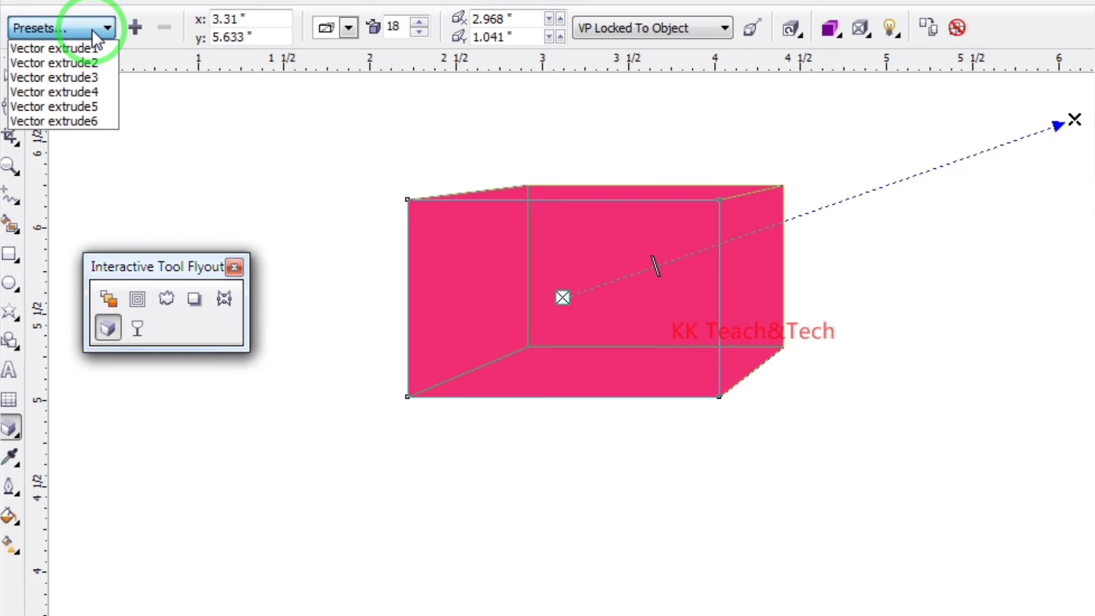
{"action": "left_click", "coordinate": [87, 108]}
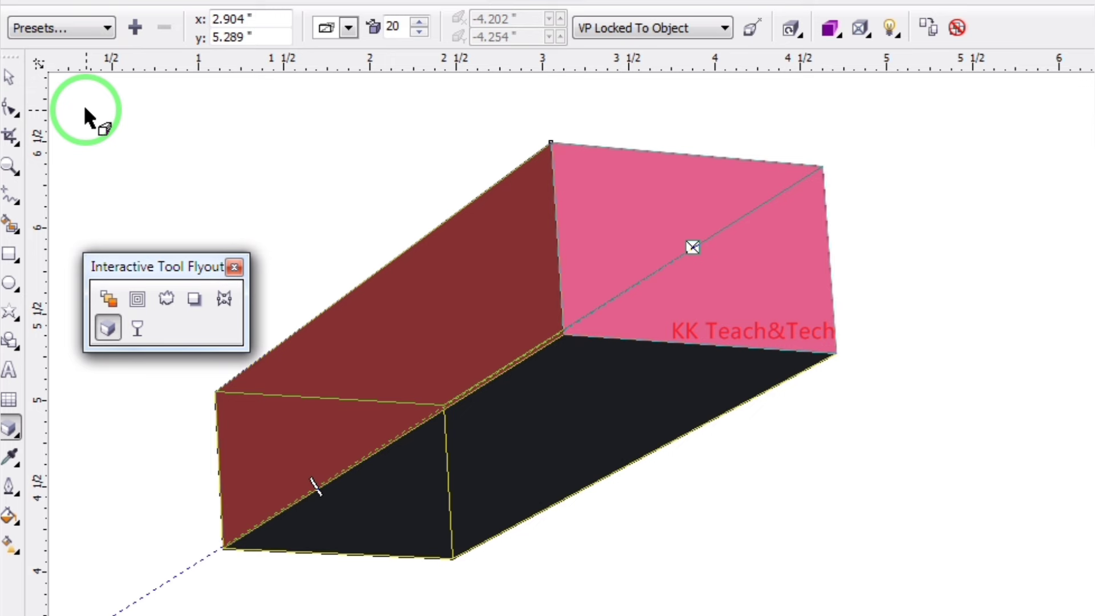
{"action": "left_click", "coordinate": [74, 34]}
{"action": "left_click", "coordinate": [65, 80]}
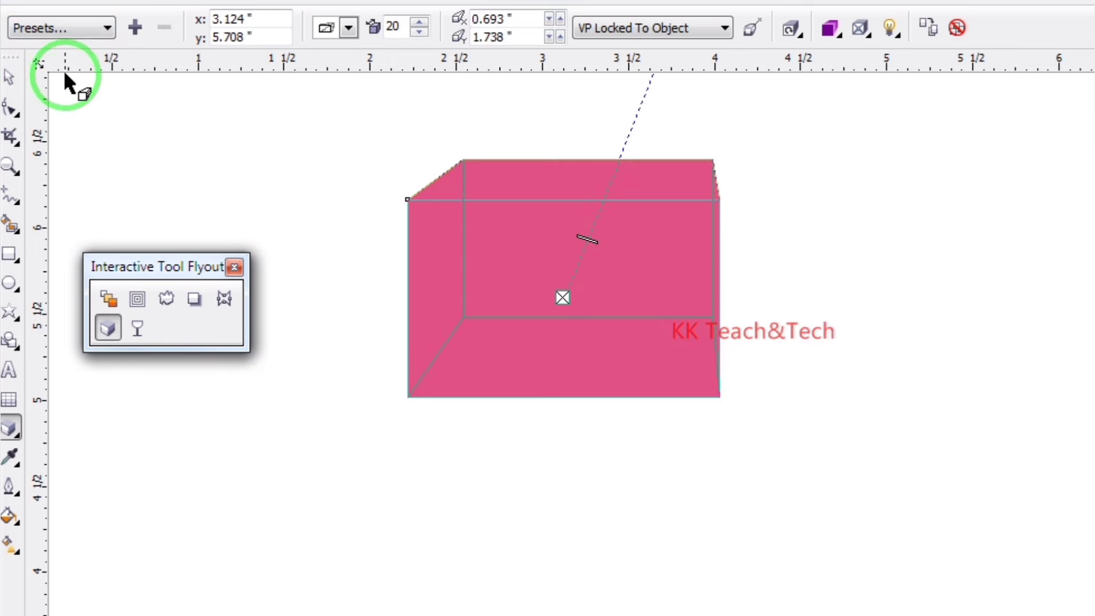
{"action": "left_click", "coordinate": [61, 26]}
{"action": "left_click", "coordinate": [60, 121]}
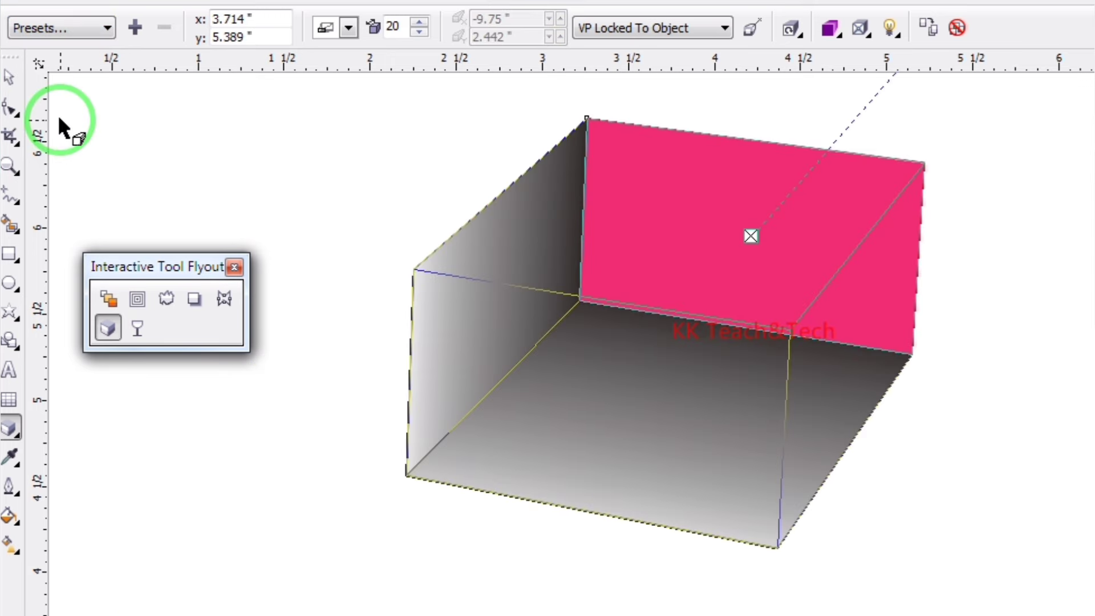
{"action": "left_click", "coordinate": [758, 251]}
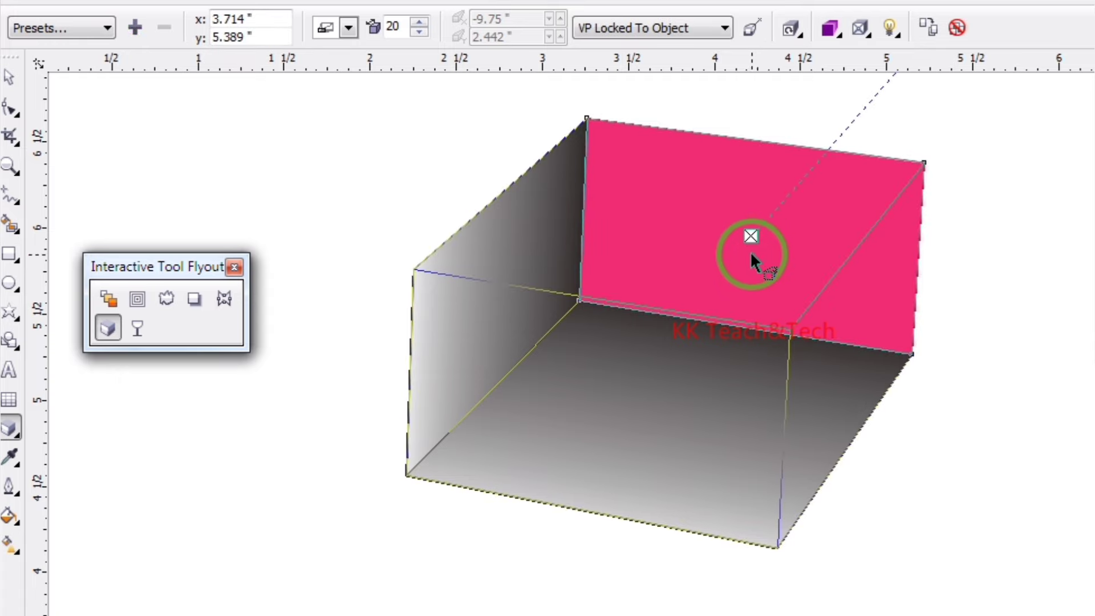
Step: Apply the vector extrude preset that projects the rectangle down and to the right with a black underside
{"action": "left_click", "coordinate": [77, 22]}
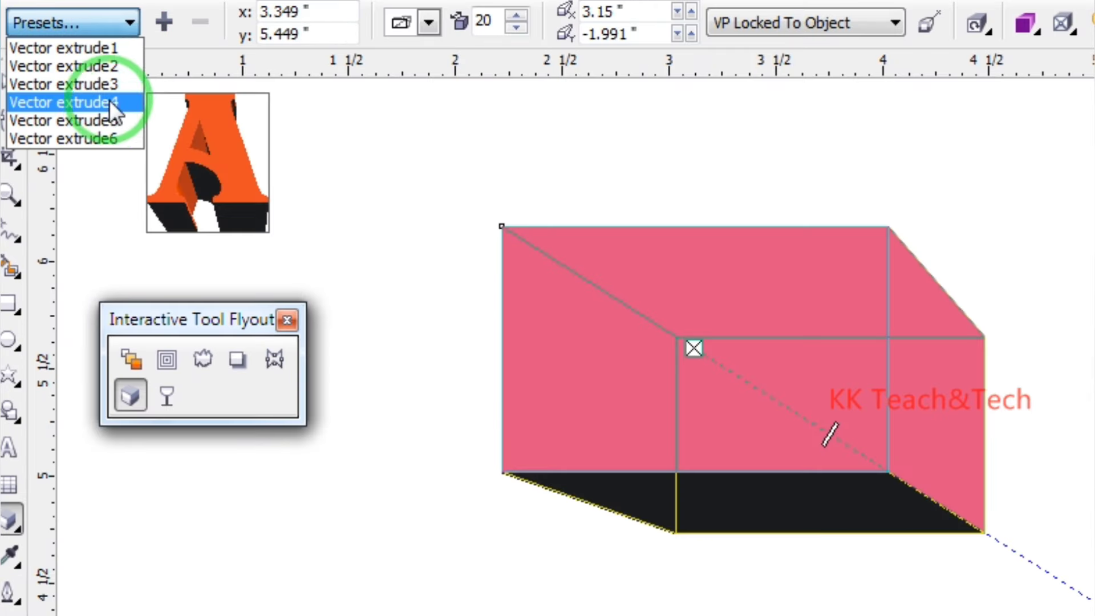
{"action": "left_click", "coordinate": [763, 370]}
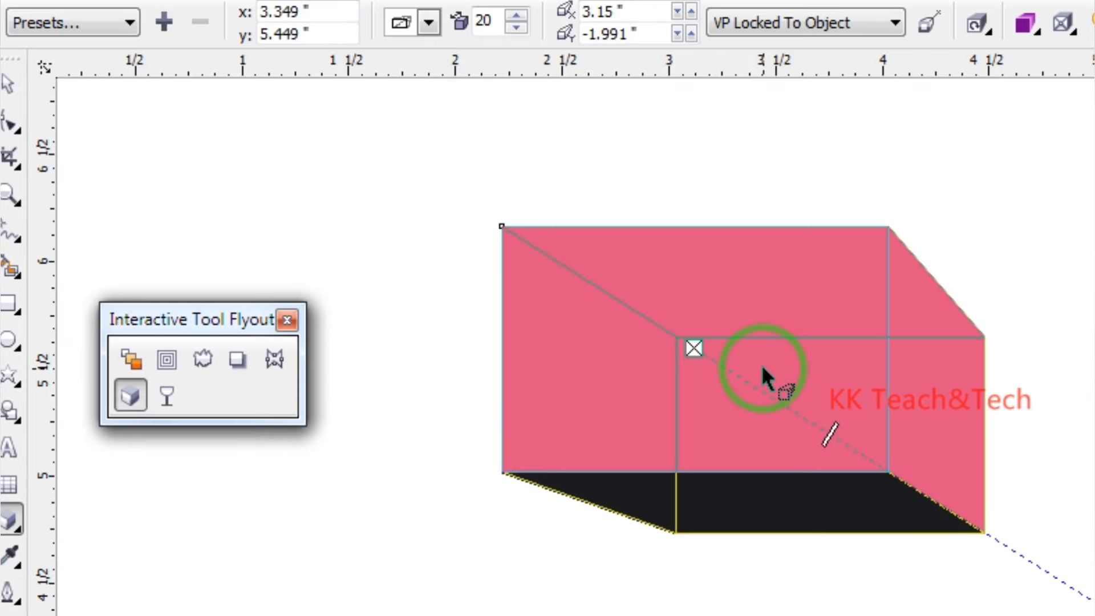
{"action": "left_click", "coordinate": [824, 454]}
{"action": "left_click", "coordinate": [235, 13]}
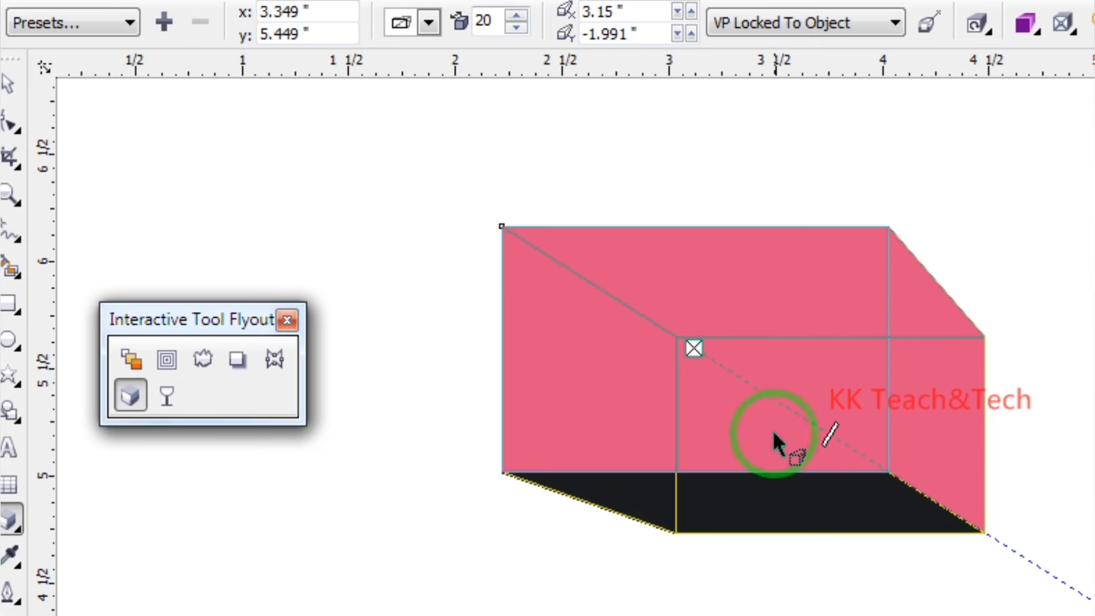
Step: Try extrusion depths of 26 and 21 on the box
{"action": "left_click_drag", "start_coordinate": [826, 435], "coordinate": [871, 457]}
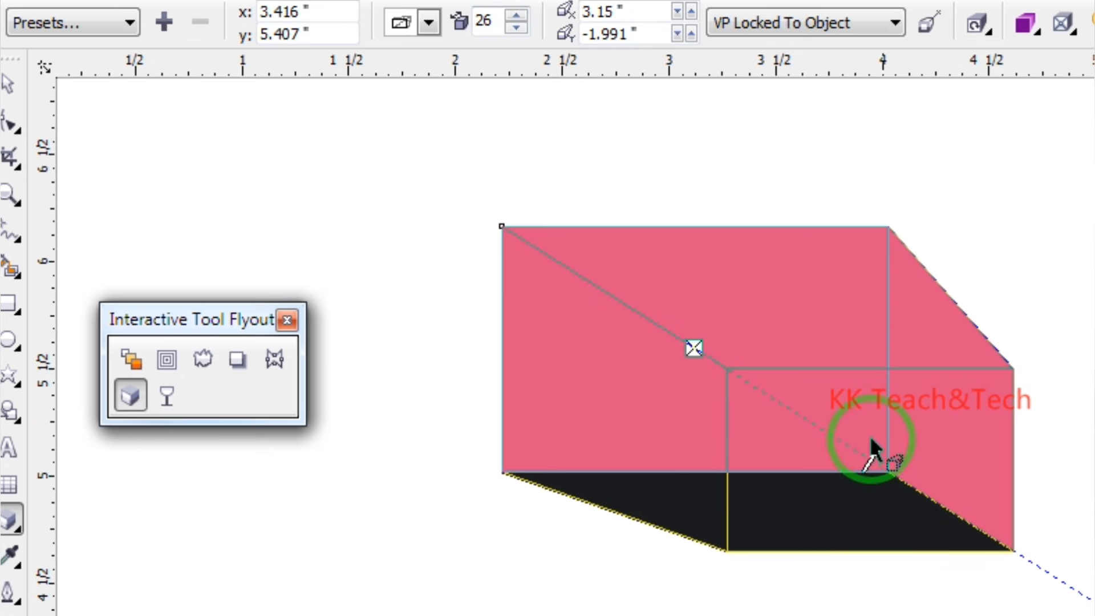
{"action": "left_click", "coordinate": [517, 16]}
{"action": "left_click_drag", "start_coordinate": [520, 13], "coordinate": [520, 15]}
{"action": "left_click", "coordinate": [520, 14]}
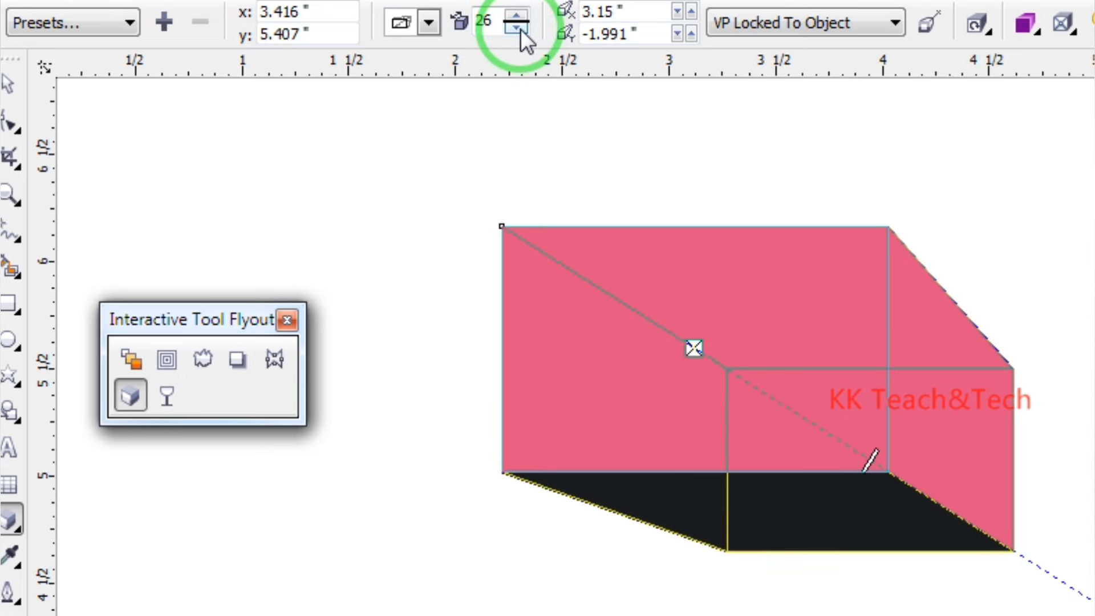
{"action": "left_click", "coordinate": [520, 28]}
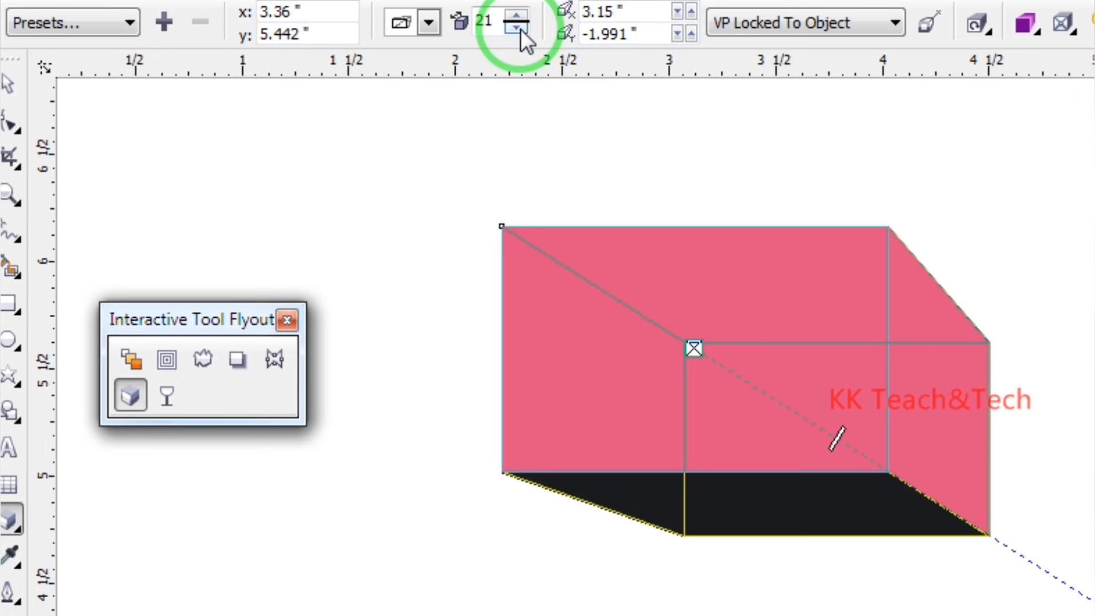
Step: Set the extrusion depth to 25
{"action": "left_click", "coordinate": [485, 21]}
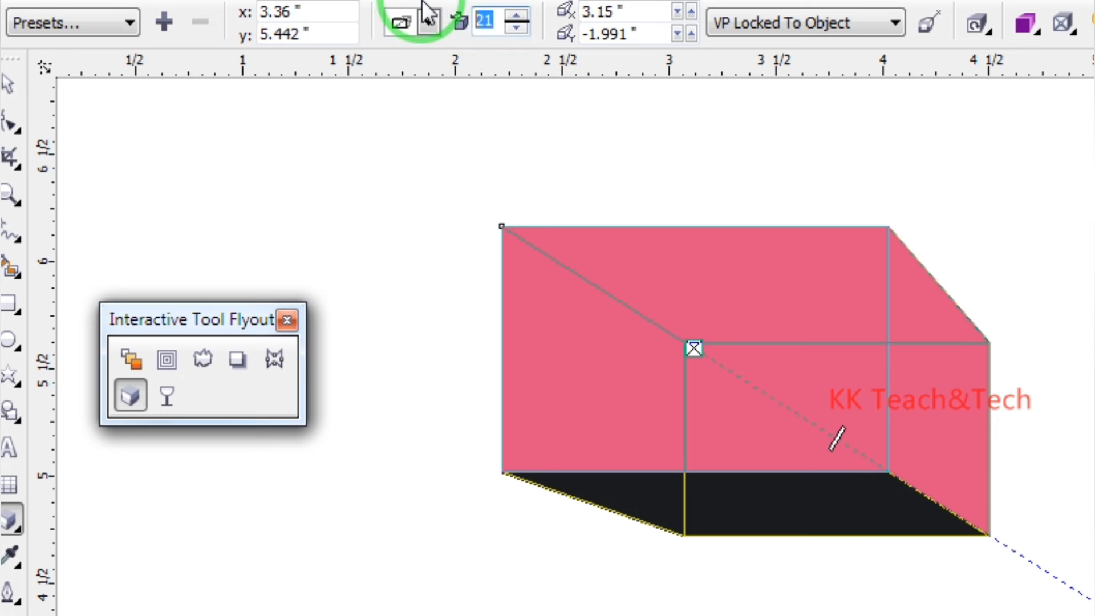
{"action": "type", "text": "25"}
{"action": "key", "text": "Return"}
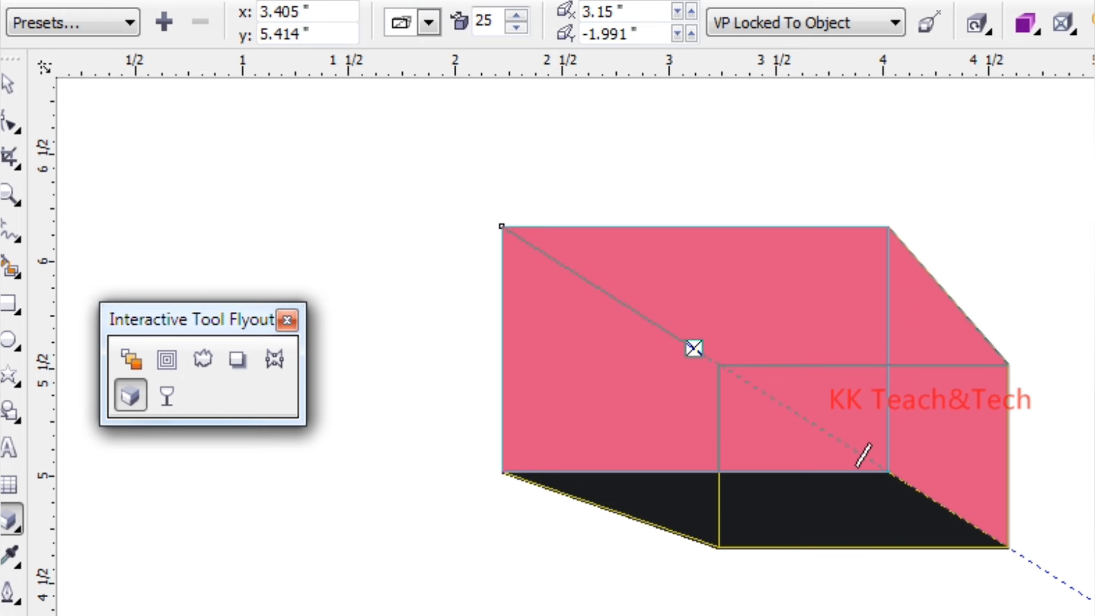
Step: Move the extrusion's vanishing point to about 3.61, -1.54 inches
{"action": "left_click_drag", "start_coordinate": [1083, 596], "coordinate": [919, 456]}
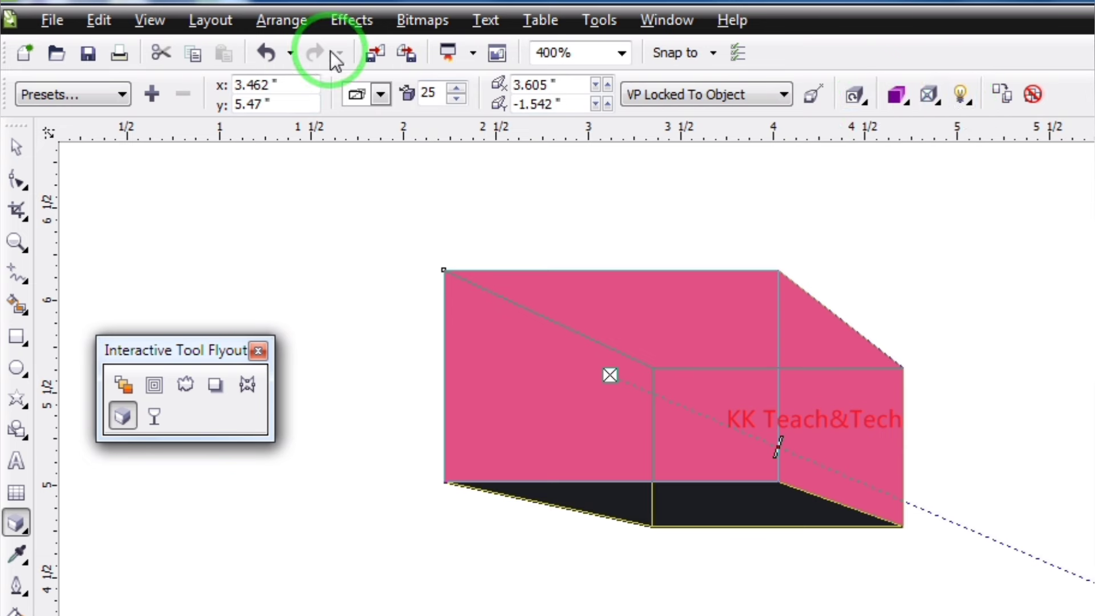
{"action": "left_click", "coordinate": [351, 21]}
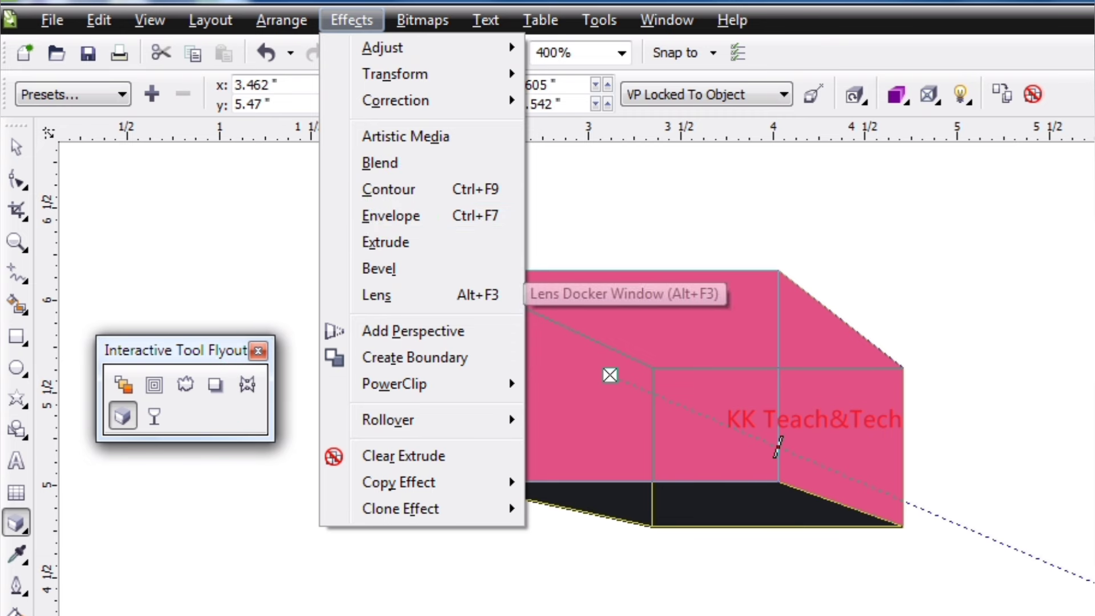
{"action": "key", "text": "Escape"}
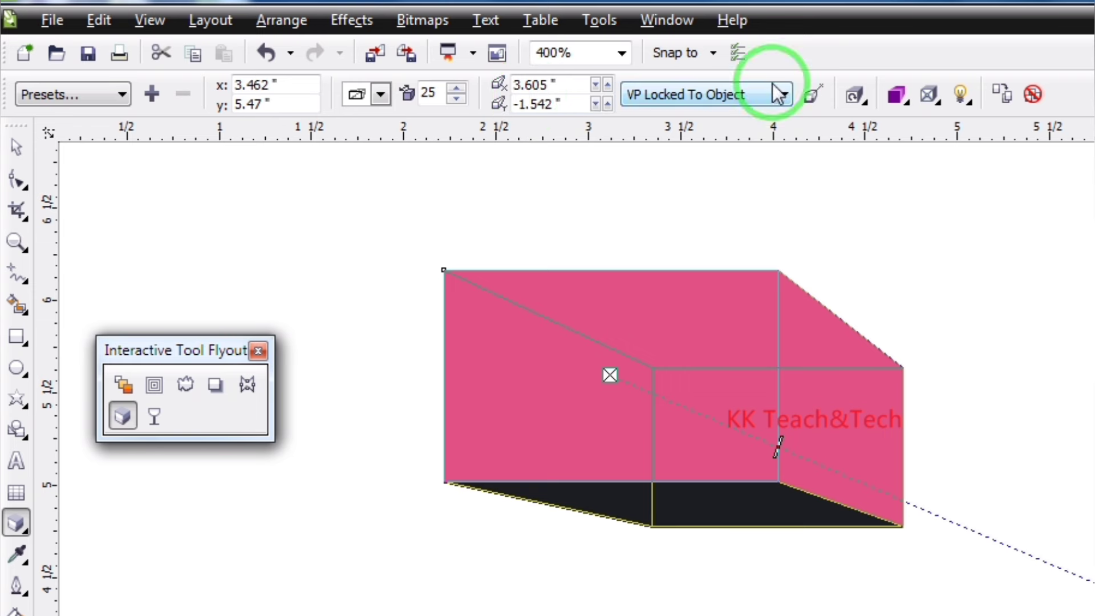
Step: Try a solid teal green color on the extrusion's sides
{"action": "left_click", "coordinate": [897, 95]}
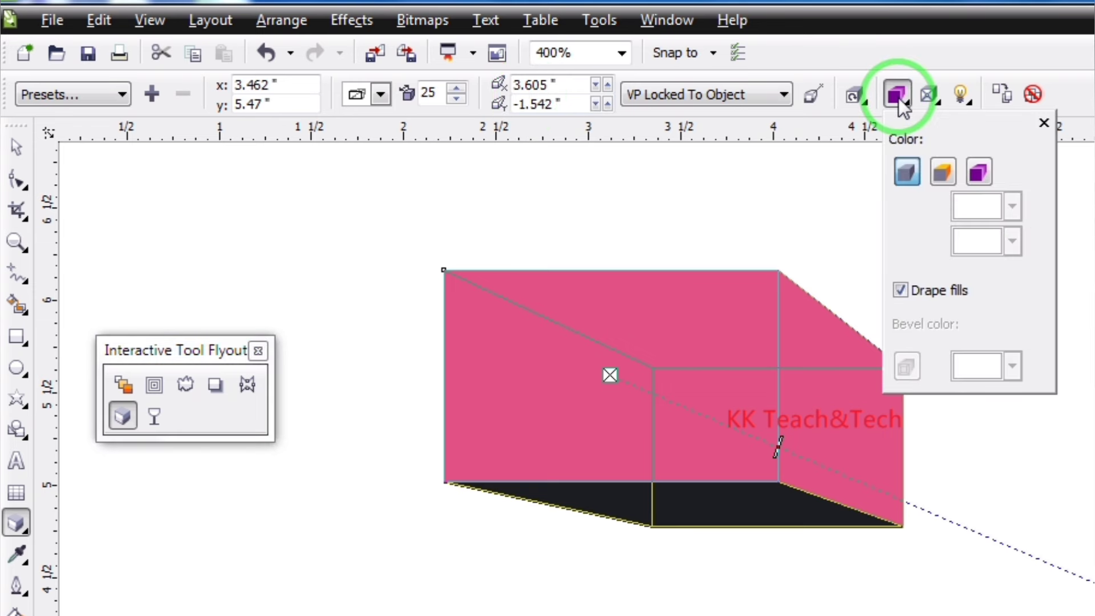
{"action": "left_click", "coordinate": [940, 174]}
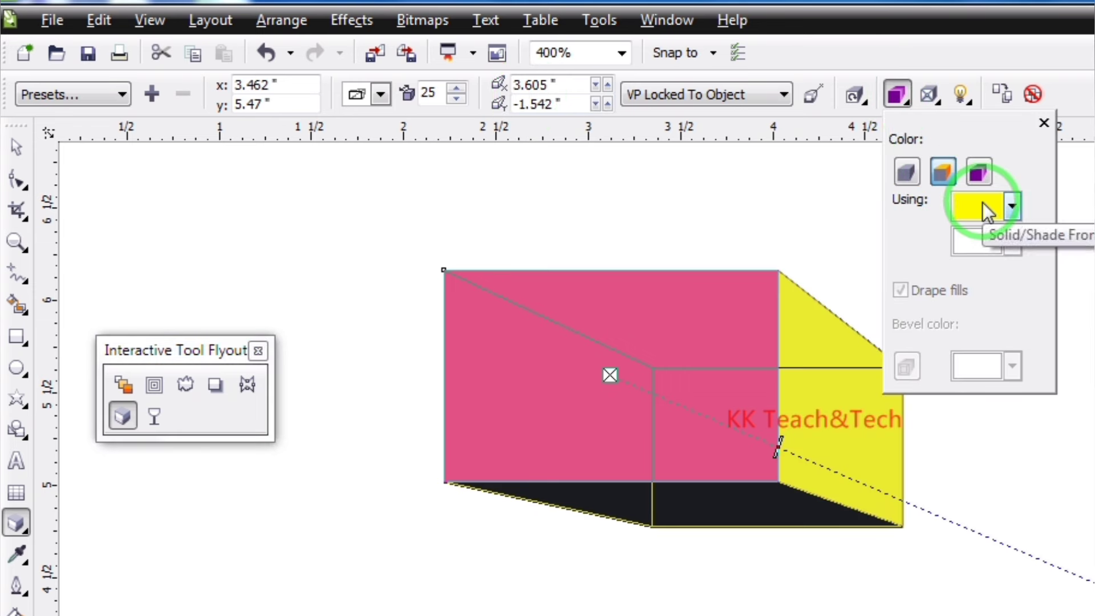
{"action": "left_click_drag", "start_coordinate": [986, 211], "coordinate": [771, 476]}
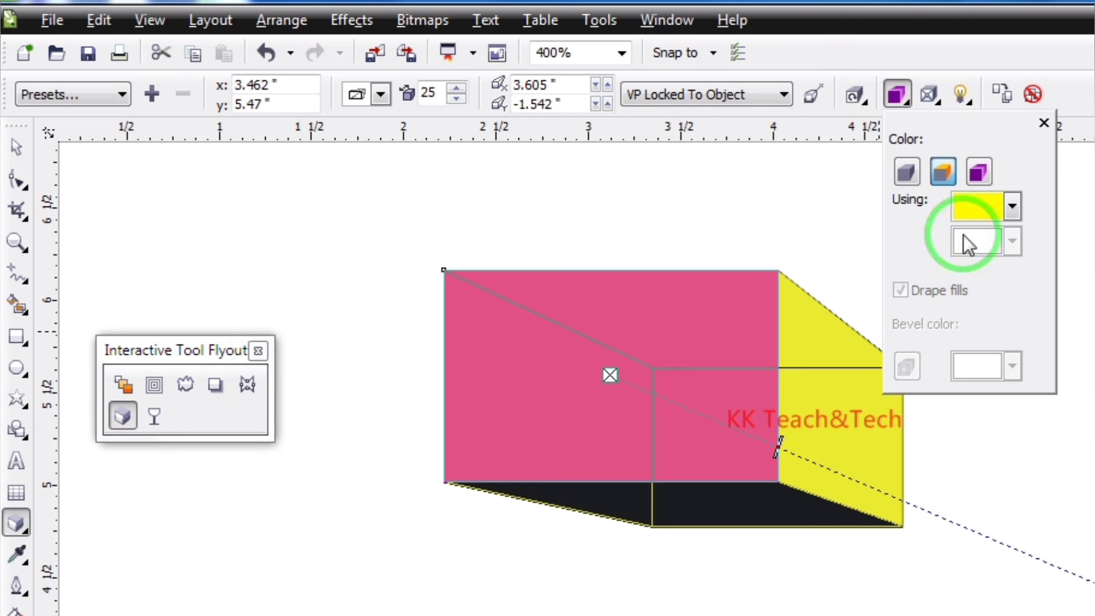
{"action": "left_click", "coordinate": [971, 215]}
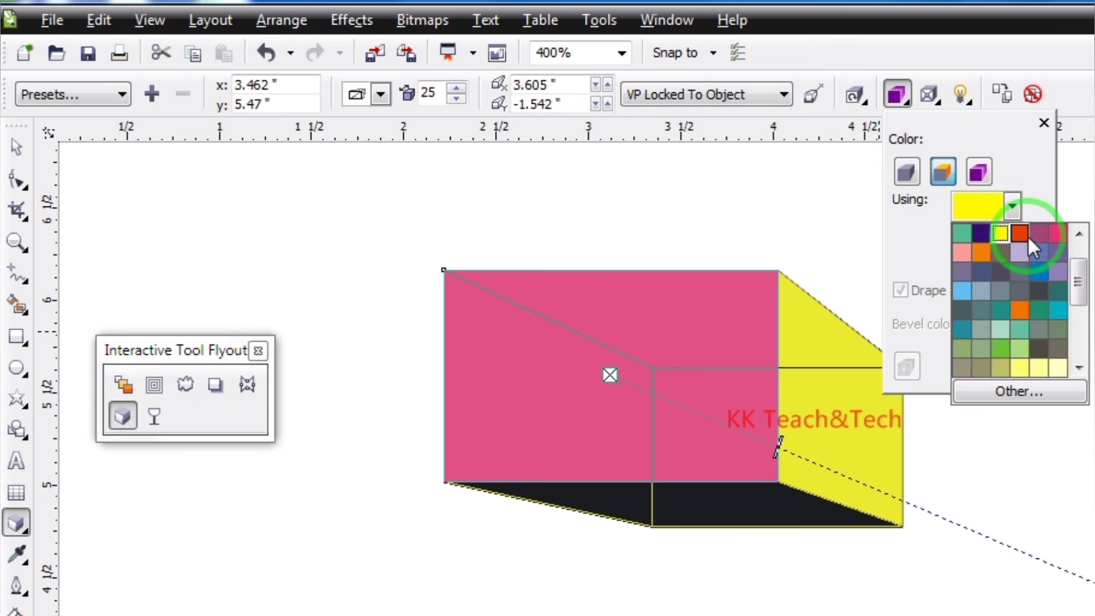
{"action": "left_click", "coordinate": [1018, 327]}
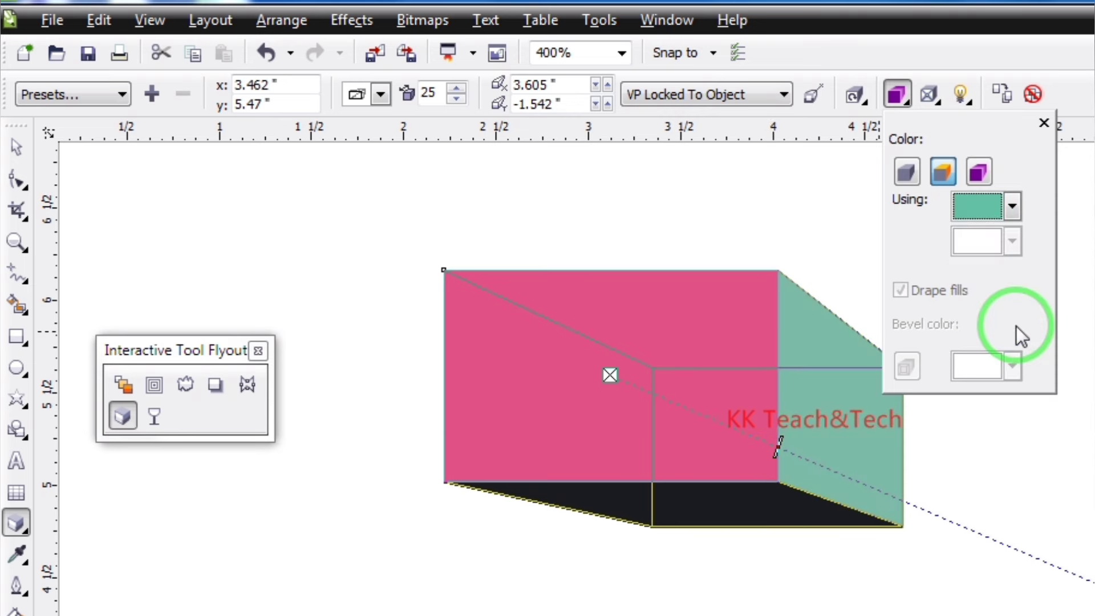
Step: Apply color shading from blue to white on the extrusion's sides and deselect the box
{"action": "left_click", "coordinate": [978, 173]}
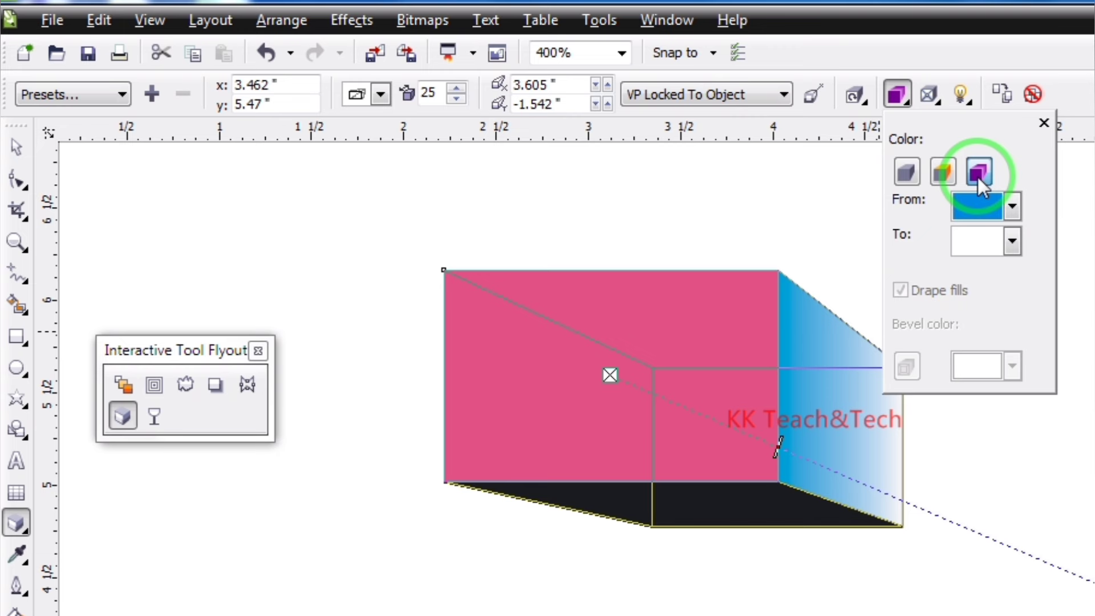
{"action": "left_click", "coordinate": [966, 108]}
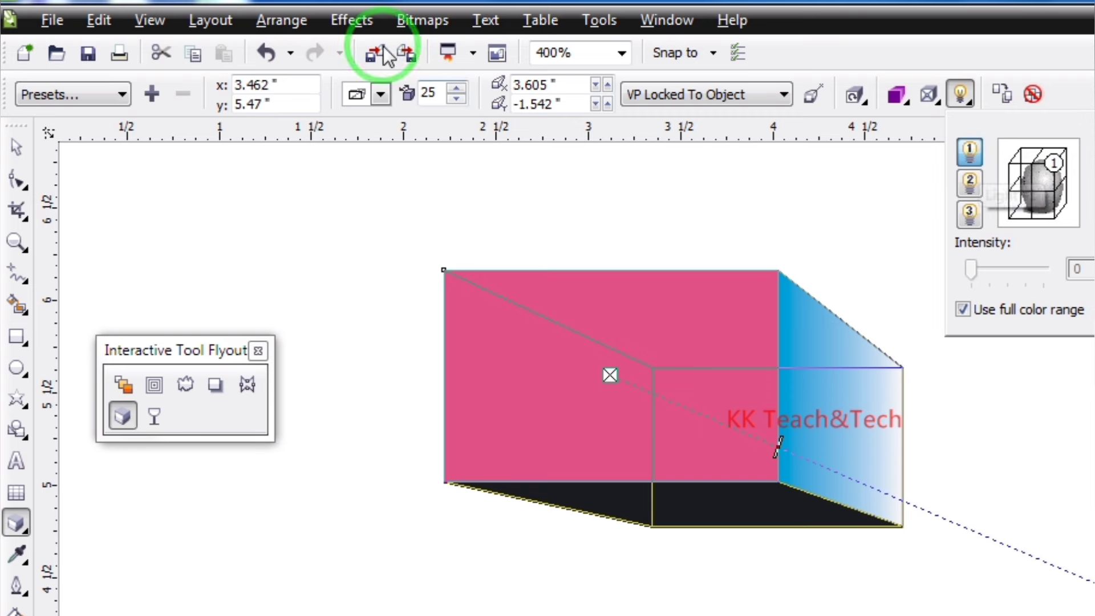
{"action": "left_click", "coordinate": [337, 22]}
{"action": "left_click", "coordinate": [1082, 342]}
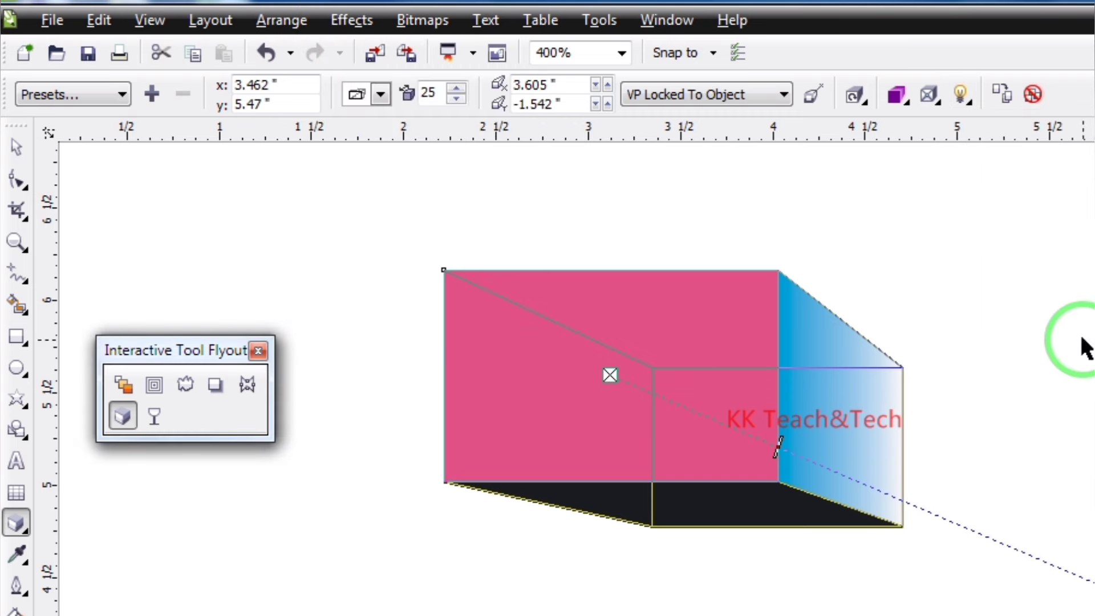
{"action": "left_click", "coordinate": [526, 403]}
{"action": "left_click", "coordinate": [661, 564]}
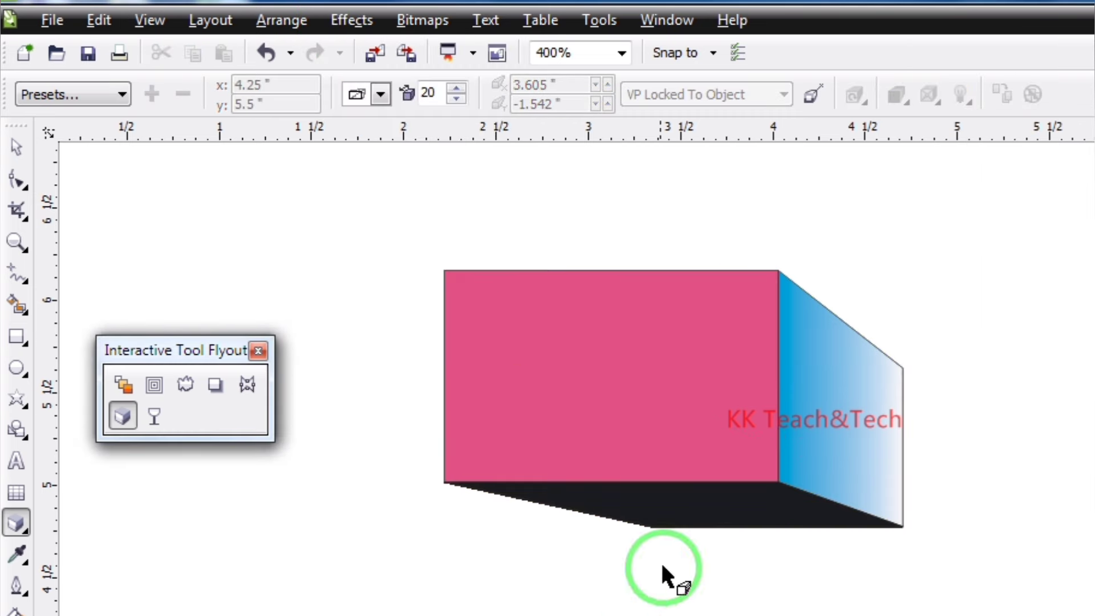
Step: Delete the extruded pink box from the page
{"action": "left_click", "coordinate": [720, 466]}
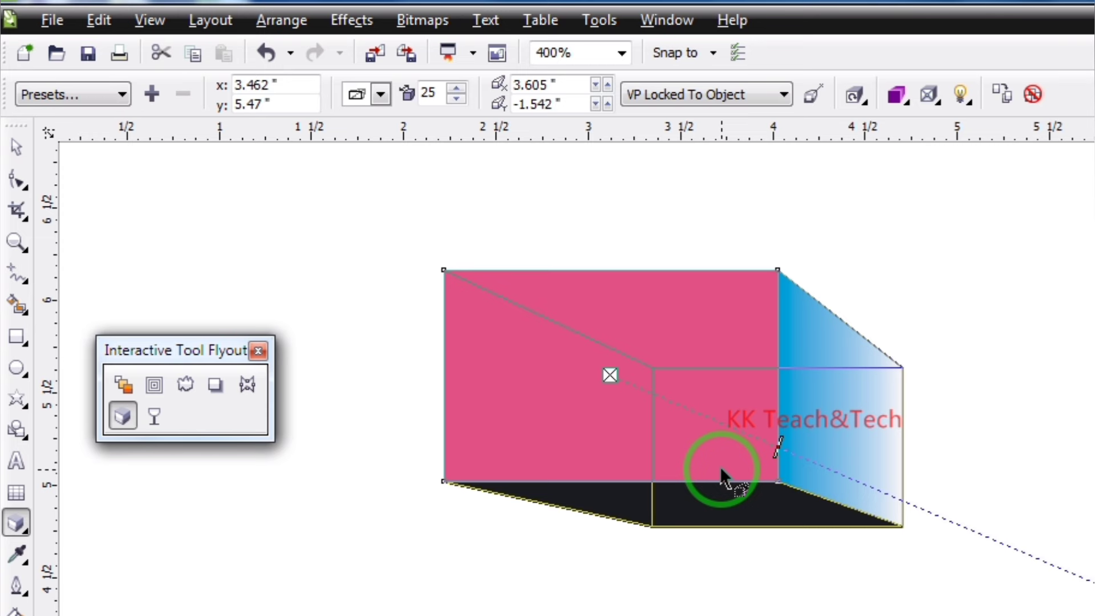
{"action": "left_click", "coordinate": [16, 146]}
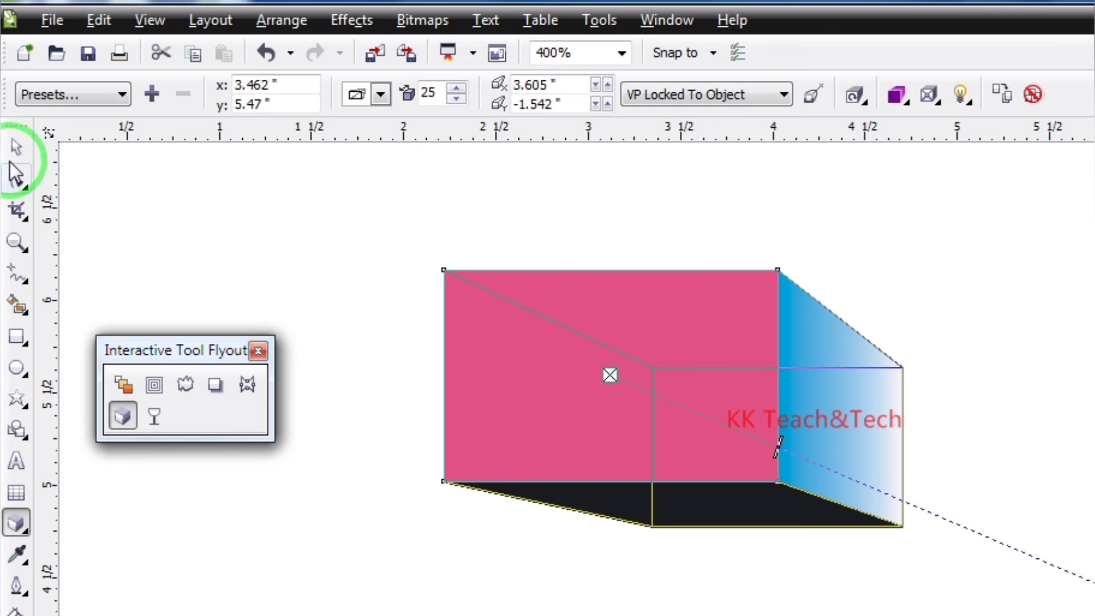
{"action": "left_click", "coordinate": [560, 320]}
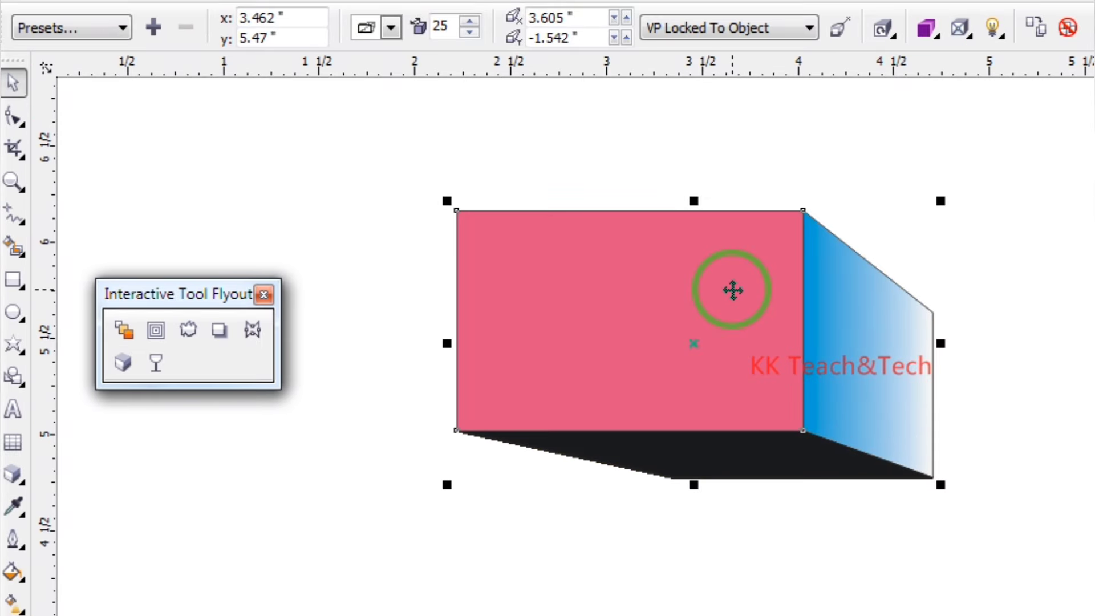
{"action": "key", "text": "Delete"}
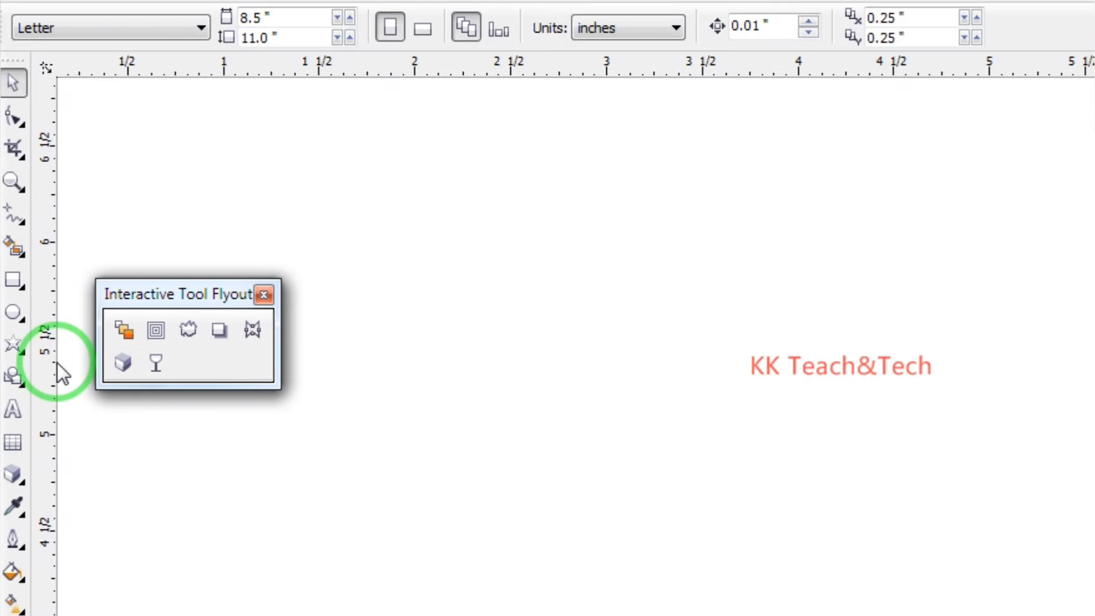
Step: Add the text "3D" in 24 pt Arial to the empty page
{"action": "left_click", "coordinate": [12, 408]}
{"action": "left_click", "coordinate": [564, 342]}
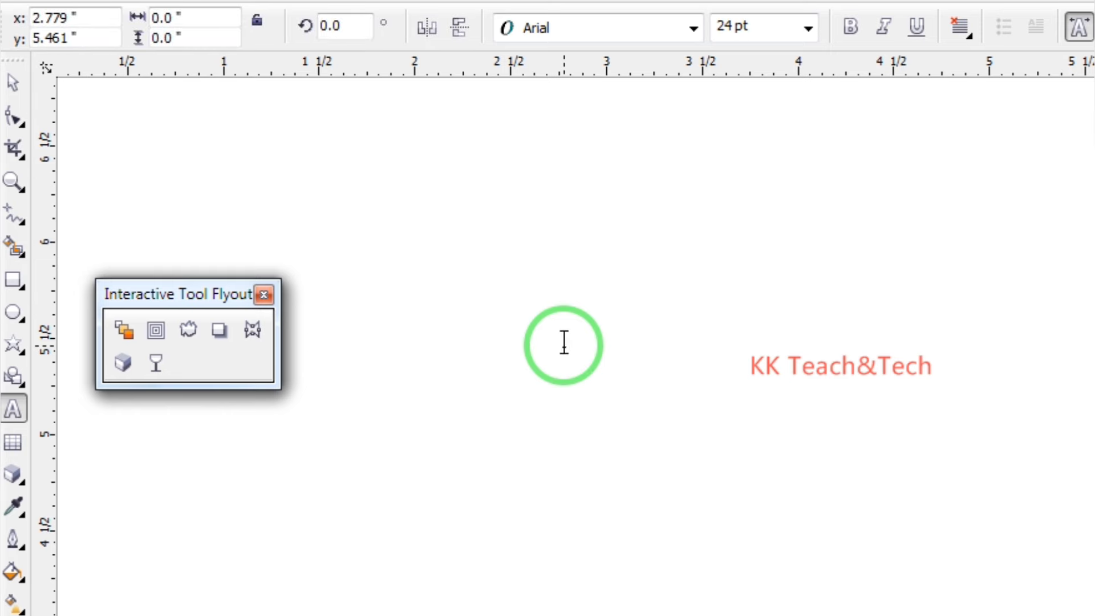
{"action": "type", "text": "3D"}
Step: Enlarge the 3D text to about 74 pt and make it bold with a yellow fill
{"action": "left_click", "coordinate": [12, 85]}
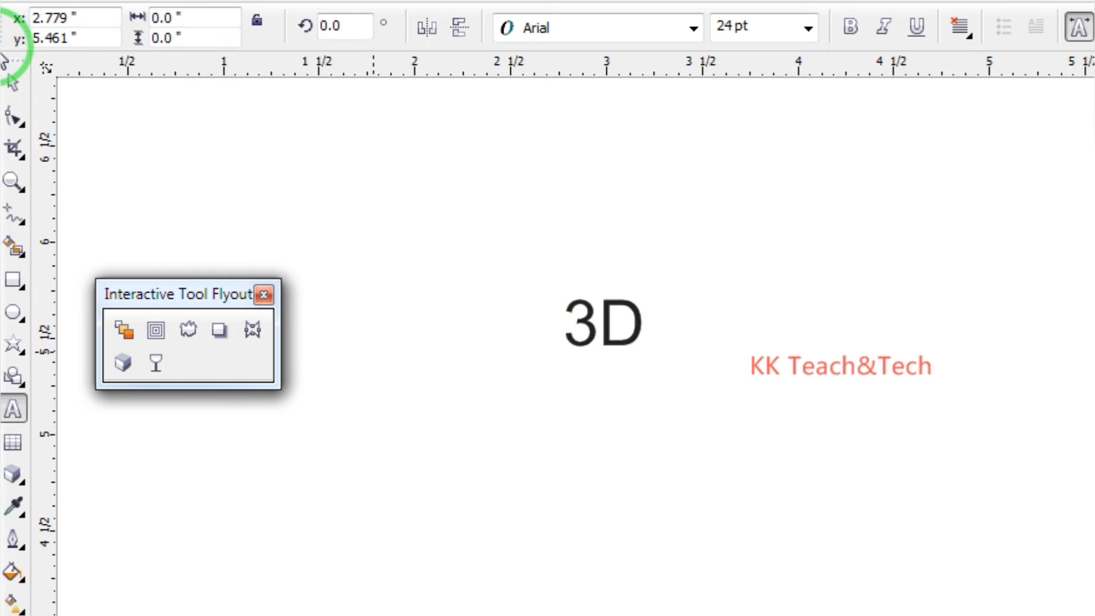
{"action": "left_click_drag", "start_coordinate": [650, 356], "coordinate": [814, 452]}
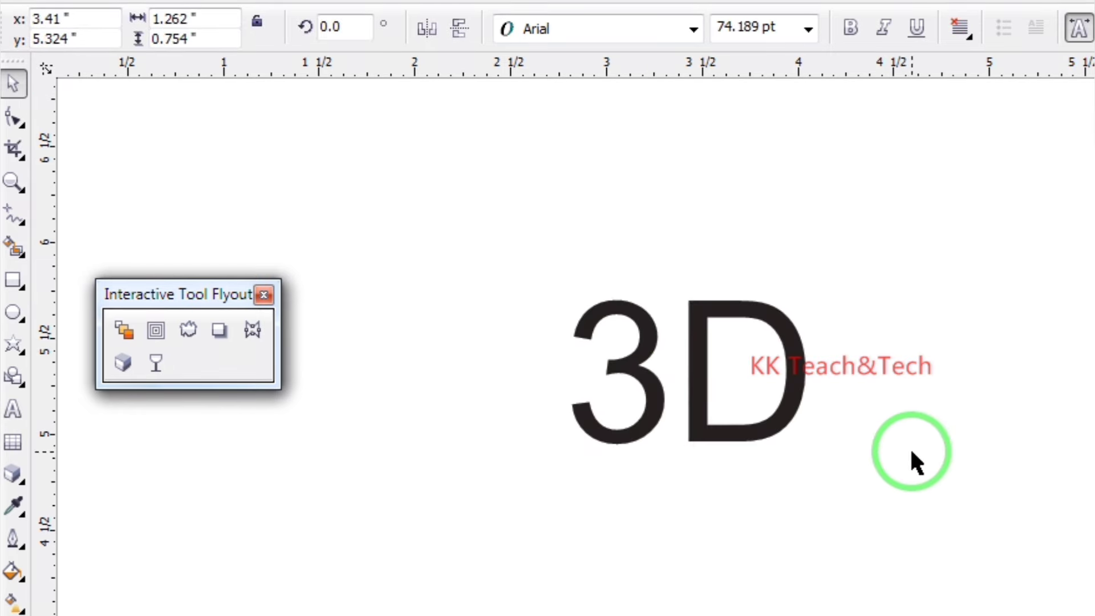
{"action": "left_click", "coordinate": [853, 34]}
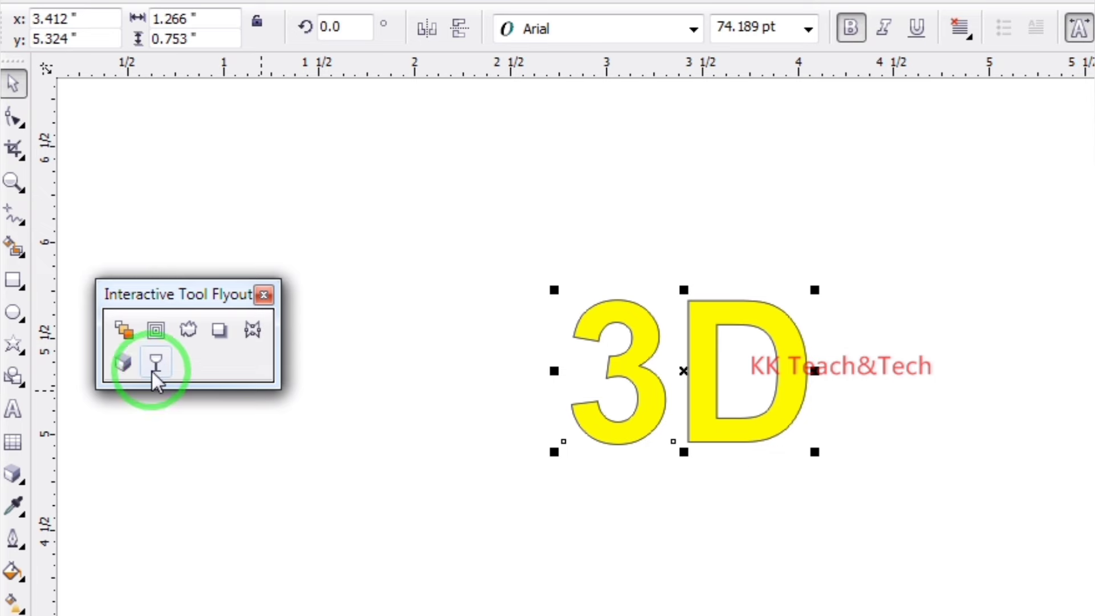
Step: Extrude the 3D text down and to the right, with the vanishing point at about 1.96, -0.96 inches
{"action": "left_click", "coordinate": [123, 363]}
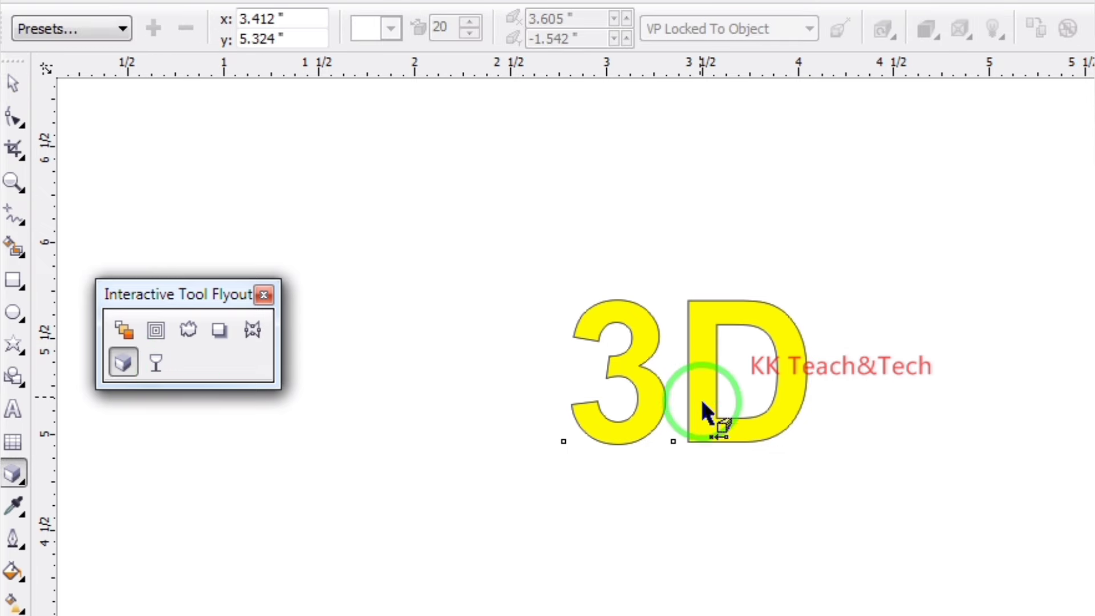
{"action": "left_click_drag", "start_coordinate": [702, 402], "coordinate": [1059, 555]}
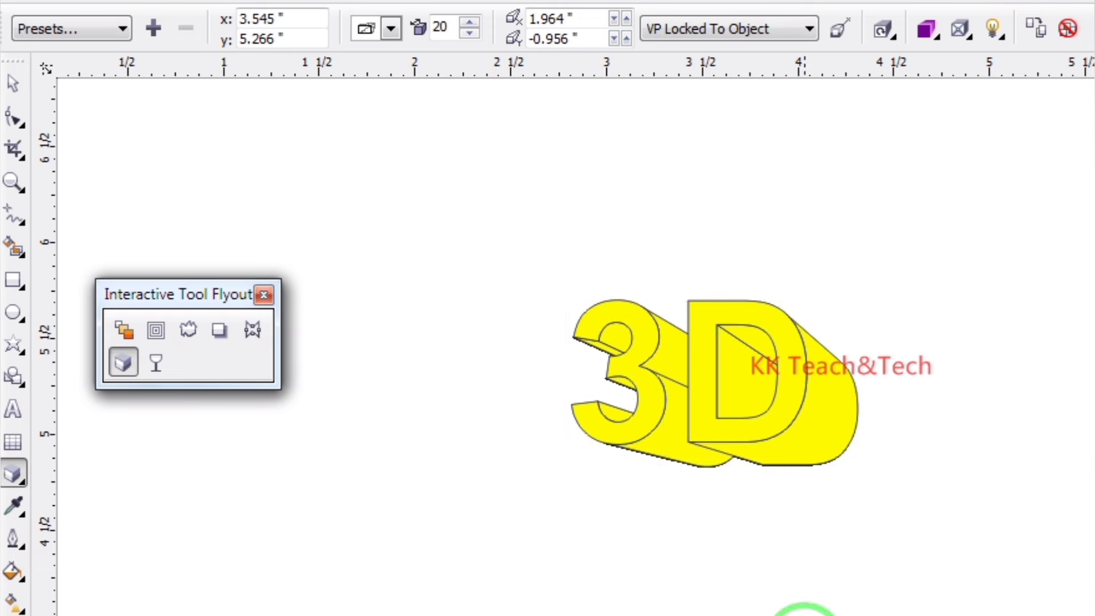
{"action": "left_click", "coordinate": [803, 609]}
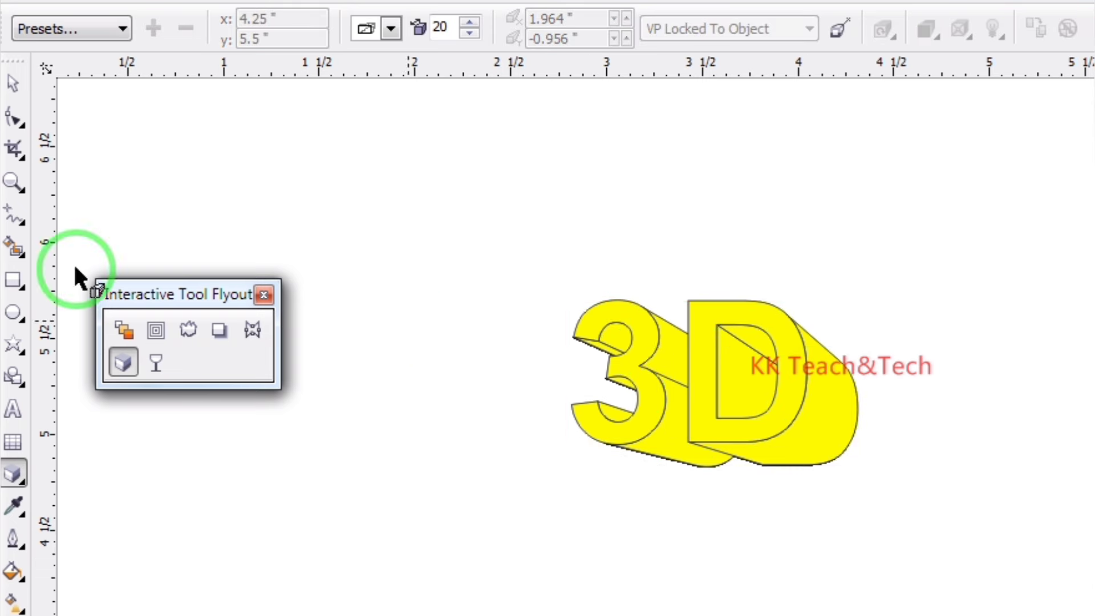
{"action": "left_click", "coordinate": [758, 399]}
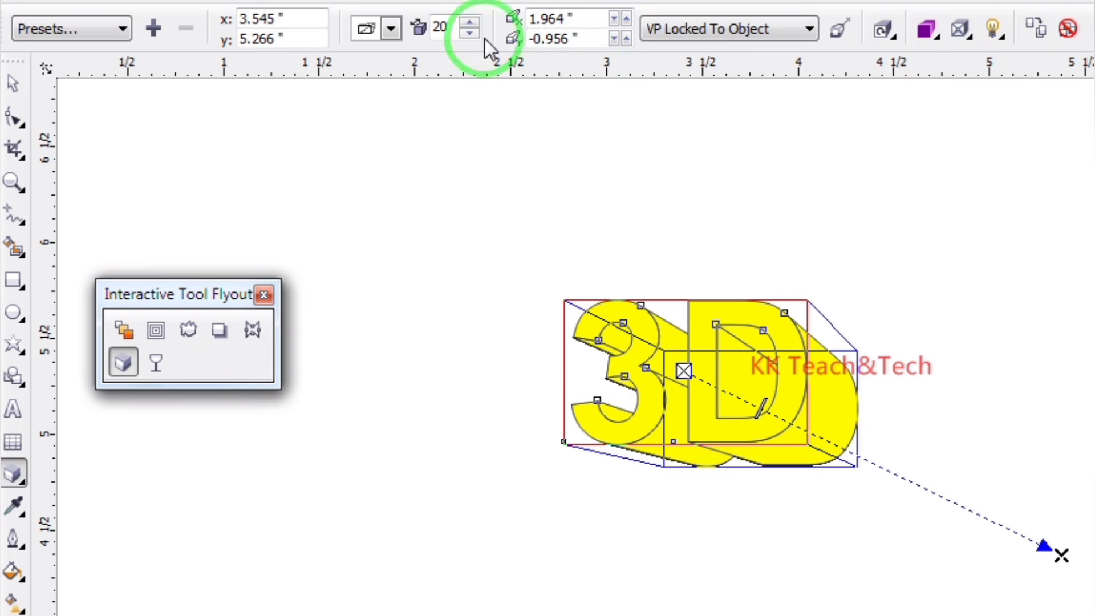
Step: Try the presets Vector extrude6, Vector extrude2 and Vector extrude3 on the 3D text
{"action": "left_click", "coordinate": [73, 29]}
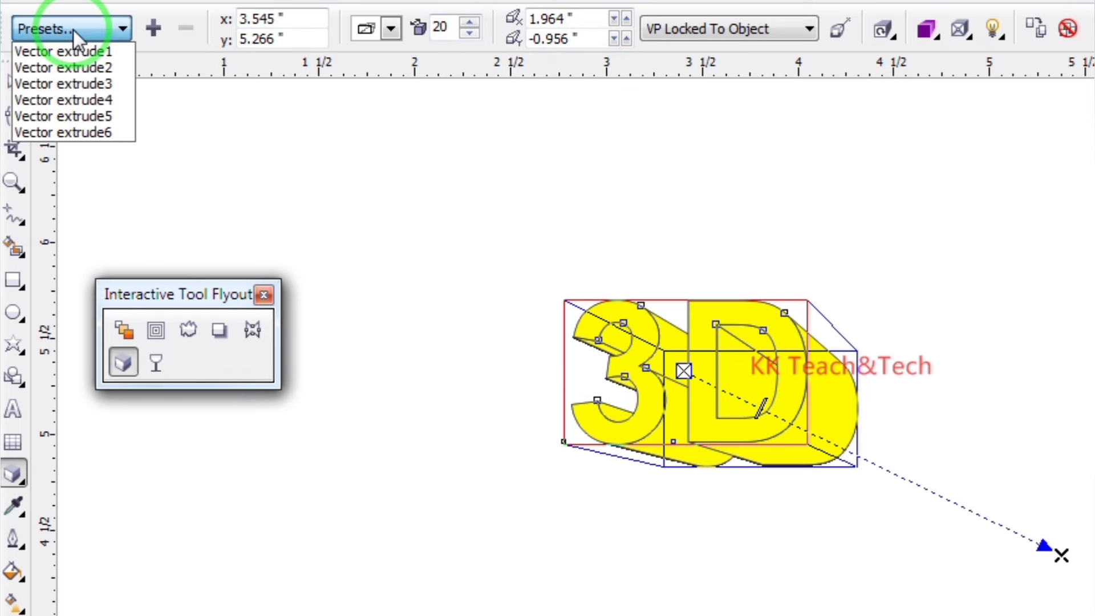
{"action": "left_click", "coordinate": [70, 133]}
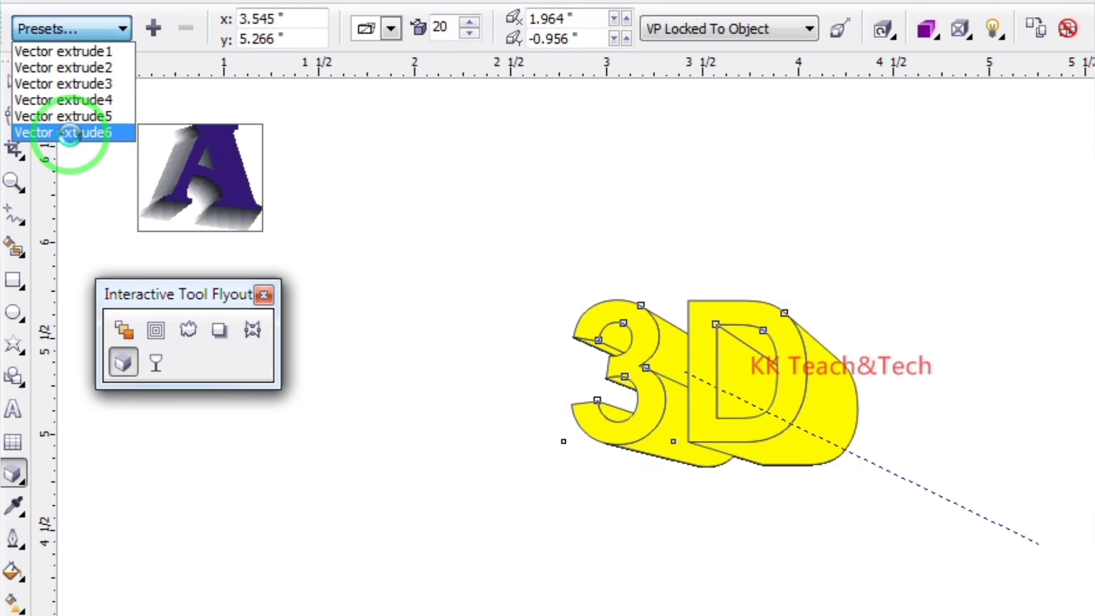
{"action": "left_click", "coordinate": [97, 31]}
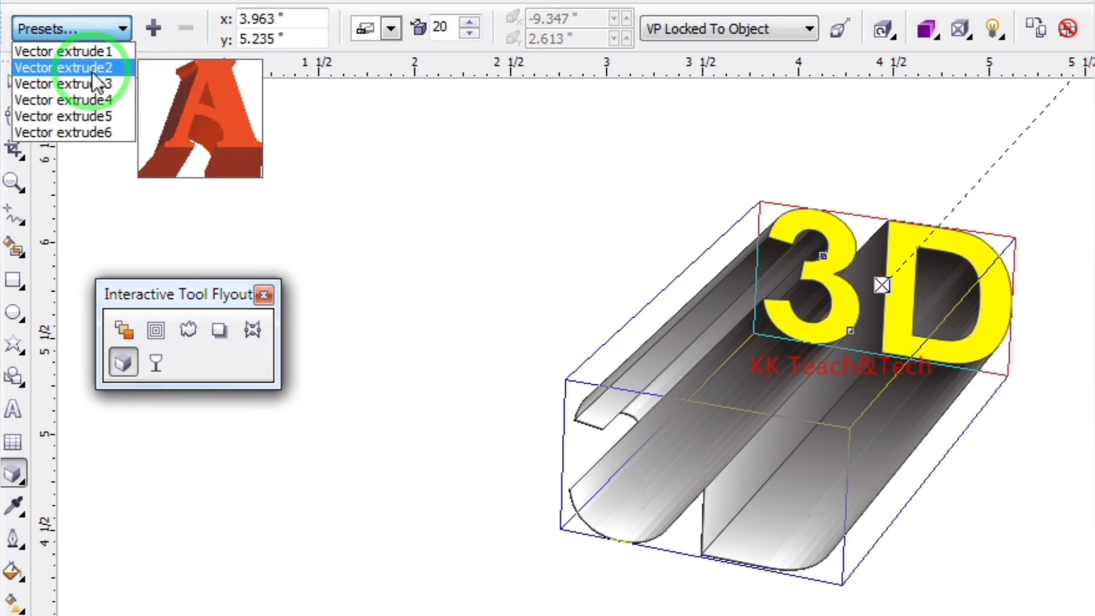
{"action": "left_click", "coordinate": [92, 72]}
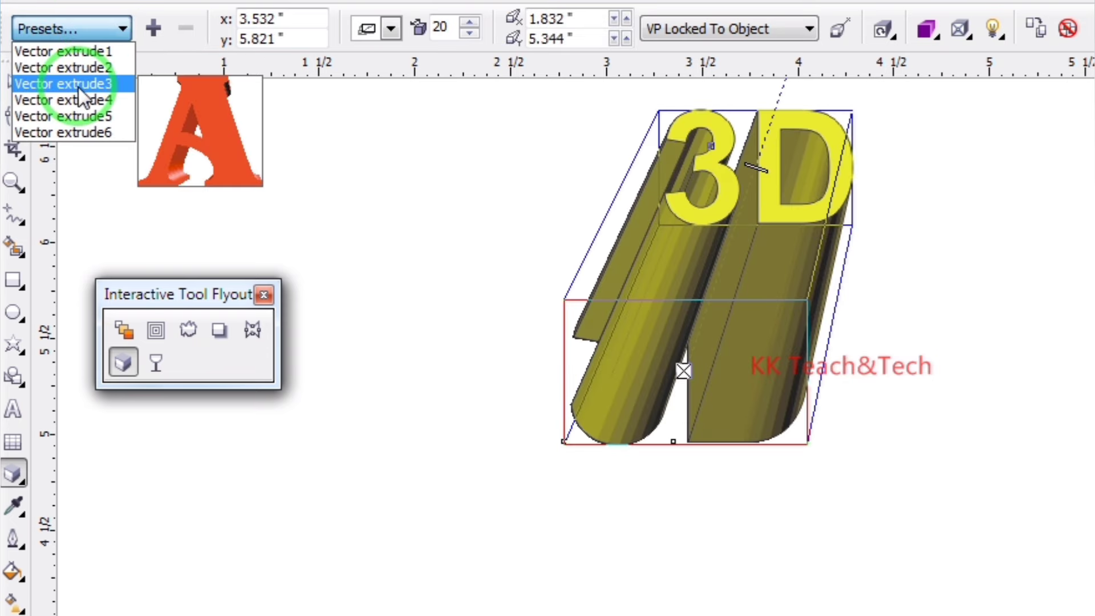
{"action": "left_click", "coordinate": [77, 86]}
Step: Apply the Vector extrude4 preset to the 3D text
{"action": "left_click", "coordinate": [106, 32]}
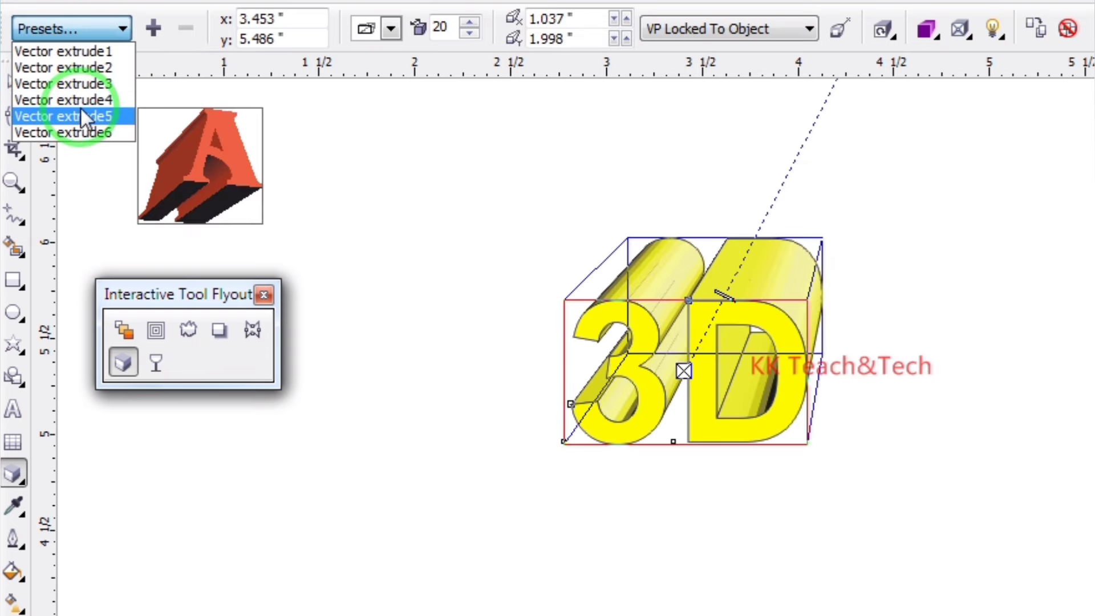
{"action": "left_click", "coordinate": [80, 101]}
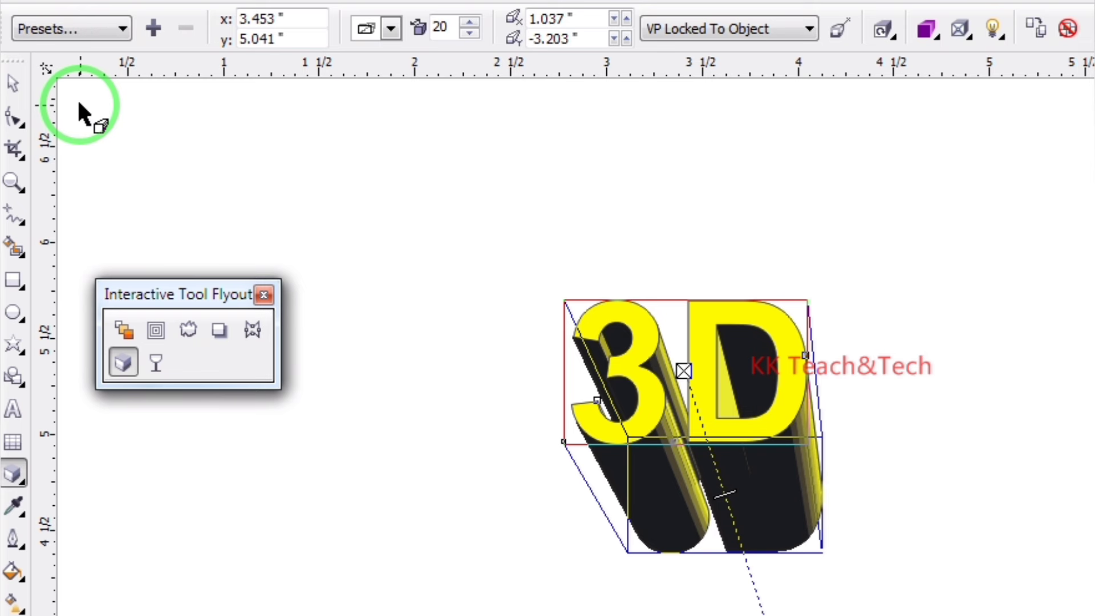
{"action": "left_click", "coordinate": [1038, 330]}
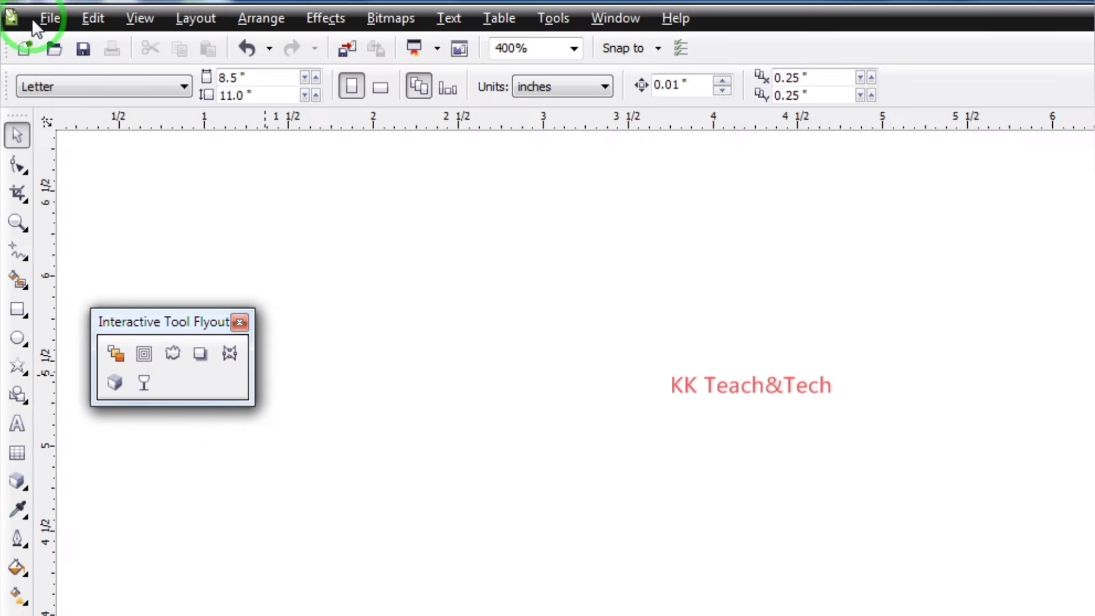
Step: Import the photo 20509402.jpg and place it on the page at about 2.31 inches square
{"action": "left_click", "coordinate": [35, 26]}
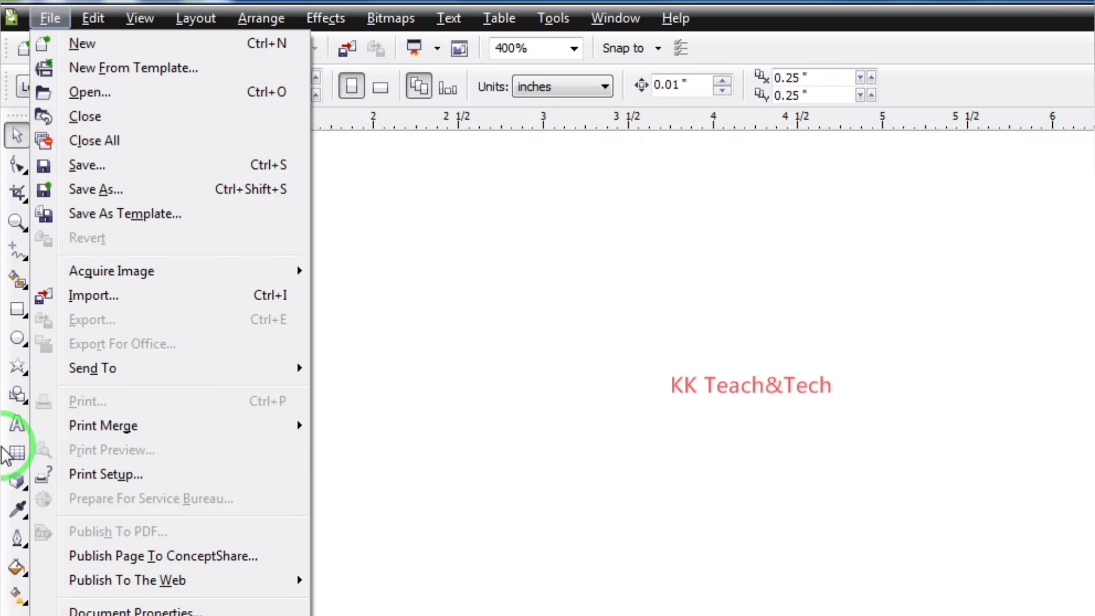
{"action": "key", "text": "Escape"}
{"action": "key", "text": "ctrl+i"}
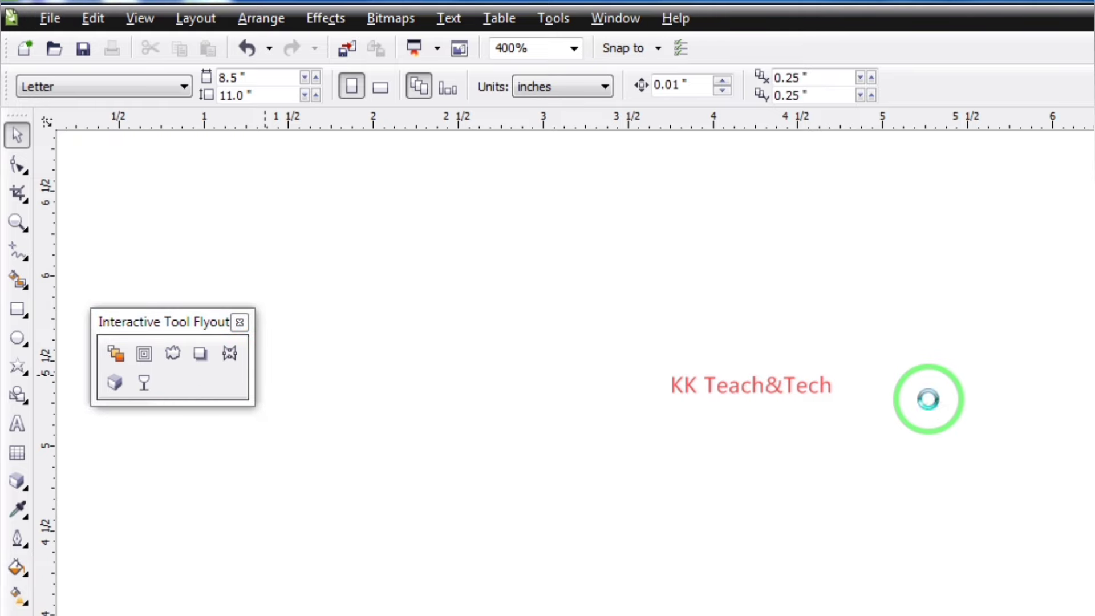
{"action": "left_click", "coordinate": [907, 424]}
{"action": "left_click", "coordinate": [942, 594]}
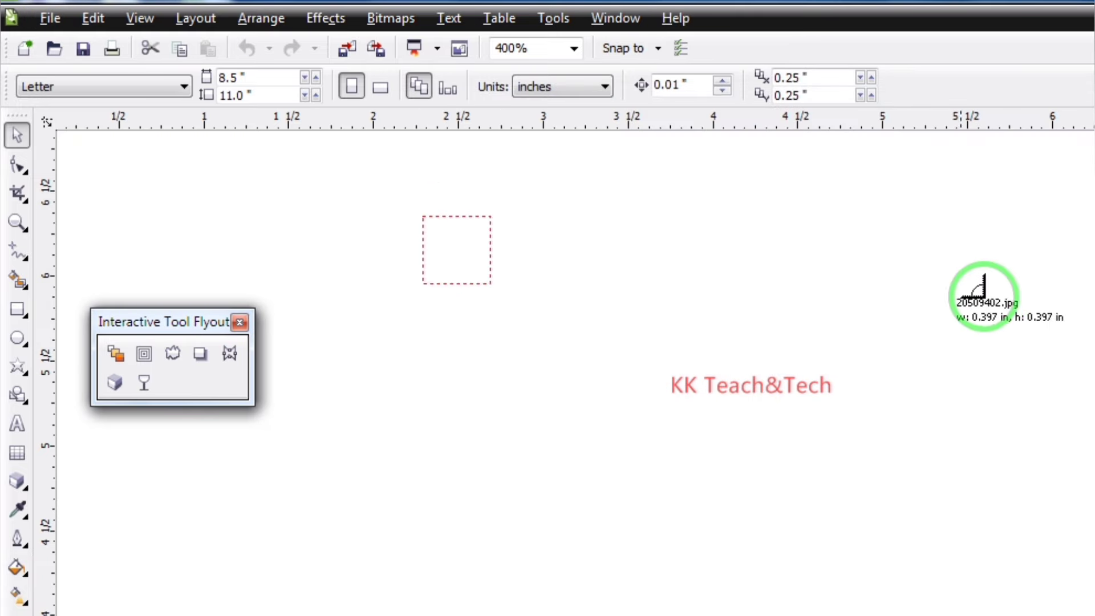
{"action": "left_click_drag", "start_coordinate": [984, 285], "coordinate": [821, 613]}
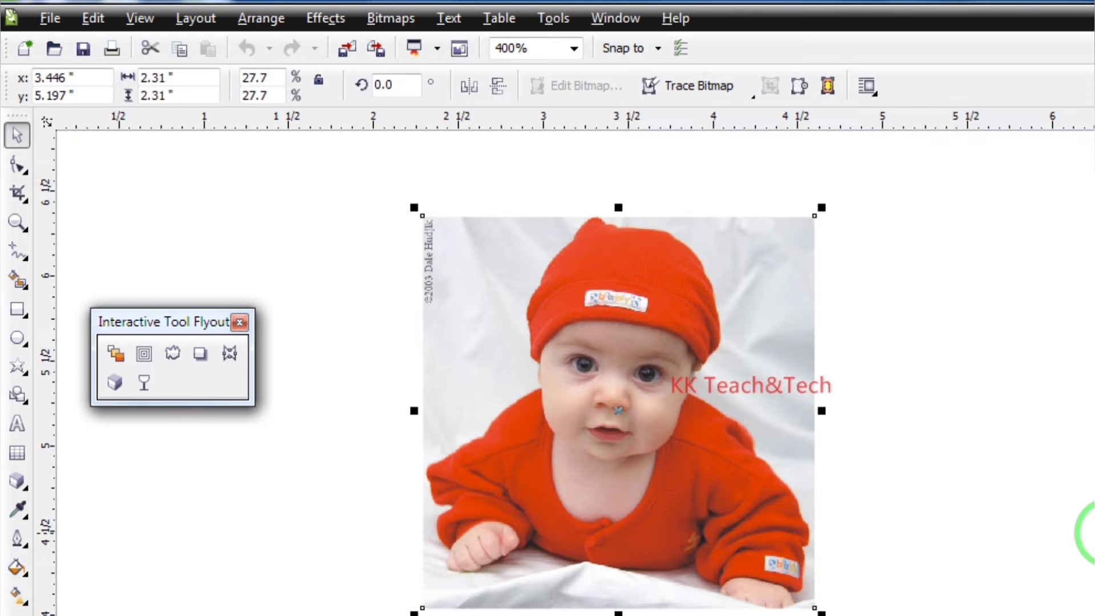
{"action": "left_click", "coordinate": [888, 421]}
{"action": "left_click", "coordinate": [761, 401]}
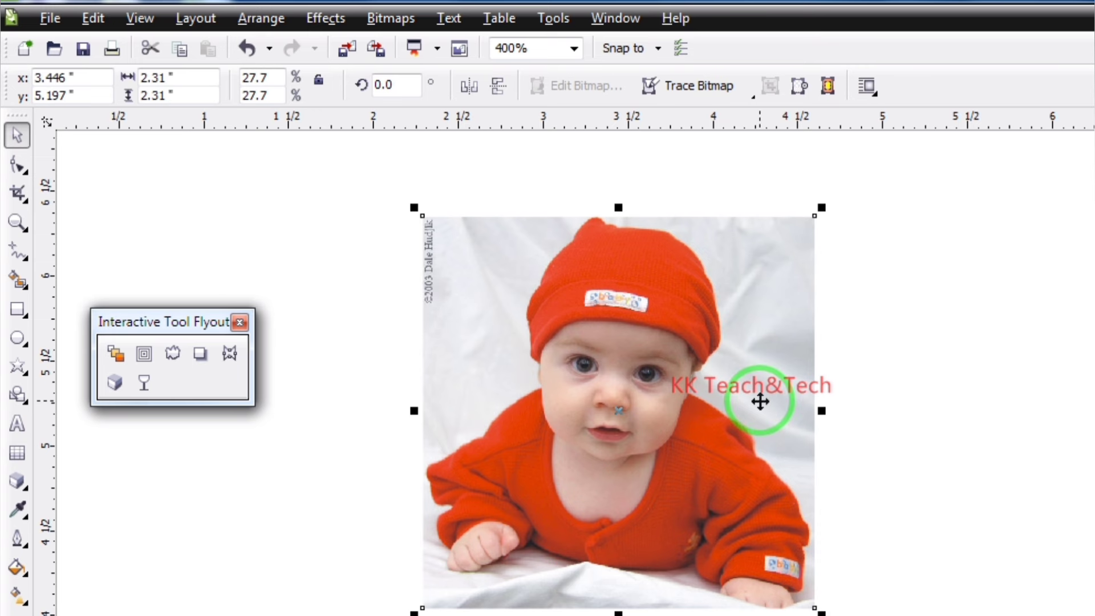
Step: Draw a rectangle about 2.32 by 2.31 inches that covers the imported photo
{"action": "left_click", "coordinate": [18, 309]}
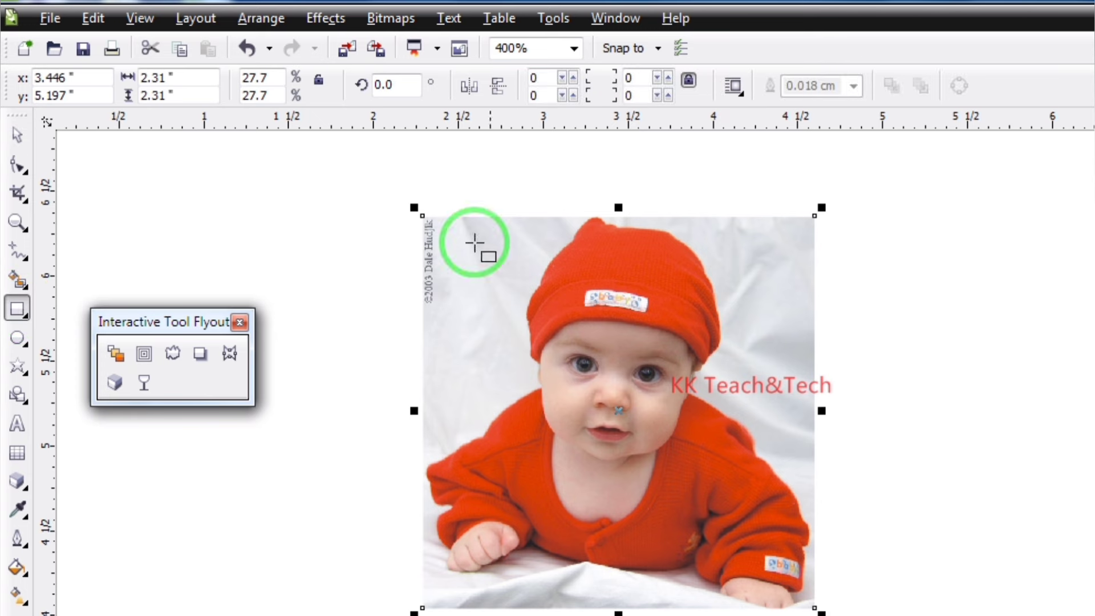
{"action": "mouse_move", "coordinate": [414, 209]}
{"action": "left_mouse_down"}
{"action": "mouse_move", "coordinate": [795, 255]}
{"action": "mouse_move", "coordinate": [844, 593]}
{"action": "mouse_move", "coordinate": [811, 609]}
{"action": "mouse_move", "coordinate": [819, 593]}
{"action": "mouse_move", "coordinate": [815, 607]}
{"action": "left_mouse_up"}
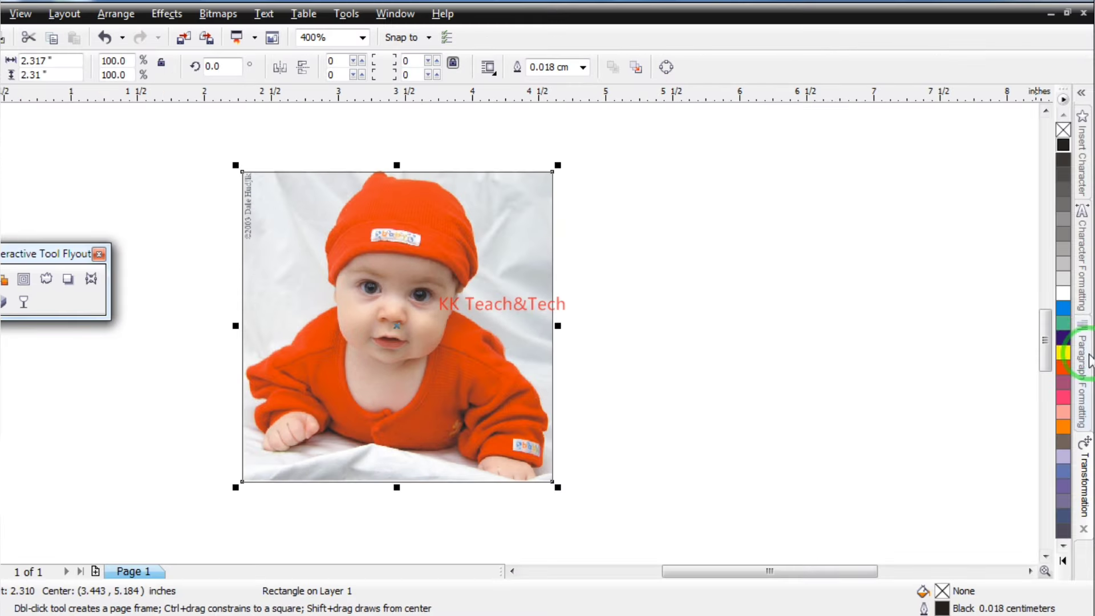
Step: Fill the rectangle over the photo with yellow and apply a linear transparency at an angle of about -35.5 degrees
{"action": "left_click", "coordinate": [1064, 354]}
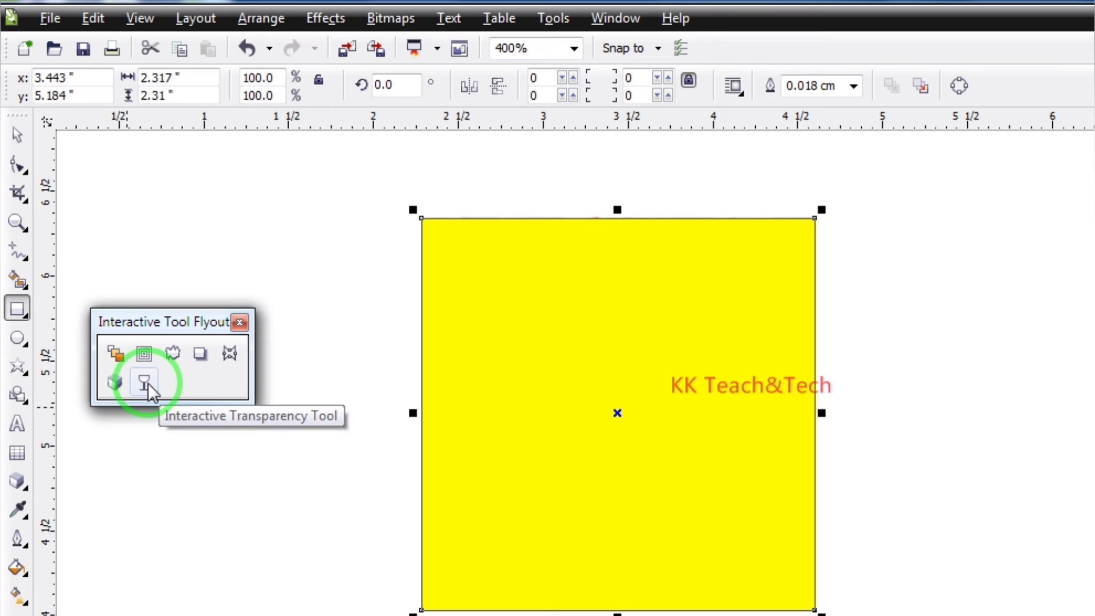
{"action": "left_click", "coordinate": [146, 382]}
{"action": "left_click_drag", "start_coordinate": [603, 386], "coordinate": [1092, 585]}
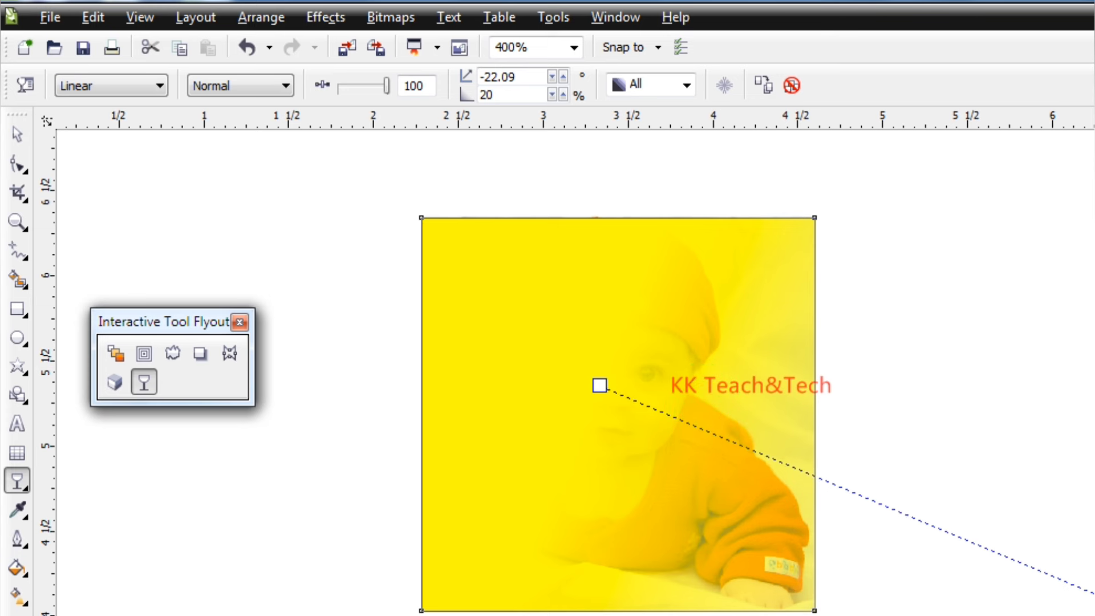
{"action": "left_click_drag", "start_coordinate": [1092, 613], "coordinate": [914, 605]}
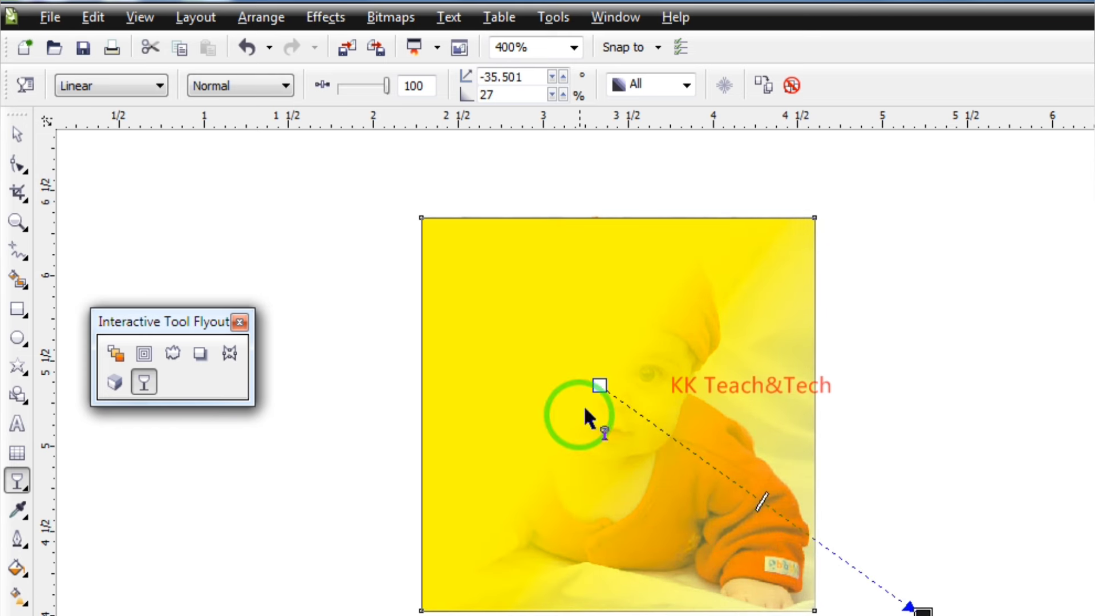
Step: Reverse the linear transparency so the photo shows through toward its upper-left corner, at an angle of about 140 degrees
{"action": "left_click_drag", "start_coordinate": [599, 384], "coordinate": [974, 602]}
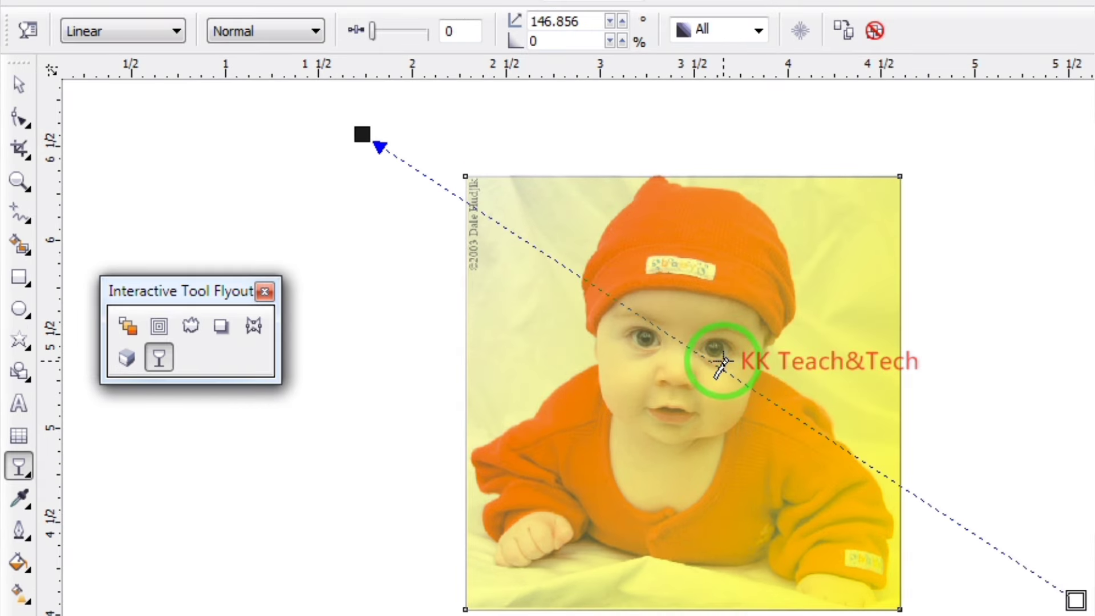
{"action": "left_click_drag", "start_coordinate": [721, 363], "coordinate": [557, 250]}
{"action": "mouse_move", "coordinate": [1076, 600]}
{"action": "left_mouse_down"}
{"action": "mouse_move", "coordinate": [826, 523]}
{"action": "mouse_move", "coordinate": [875, 563]}
{"action": "left_mouse_up"}
{"action": "left_click", "coordinate": [562, 391]}
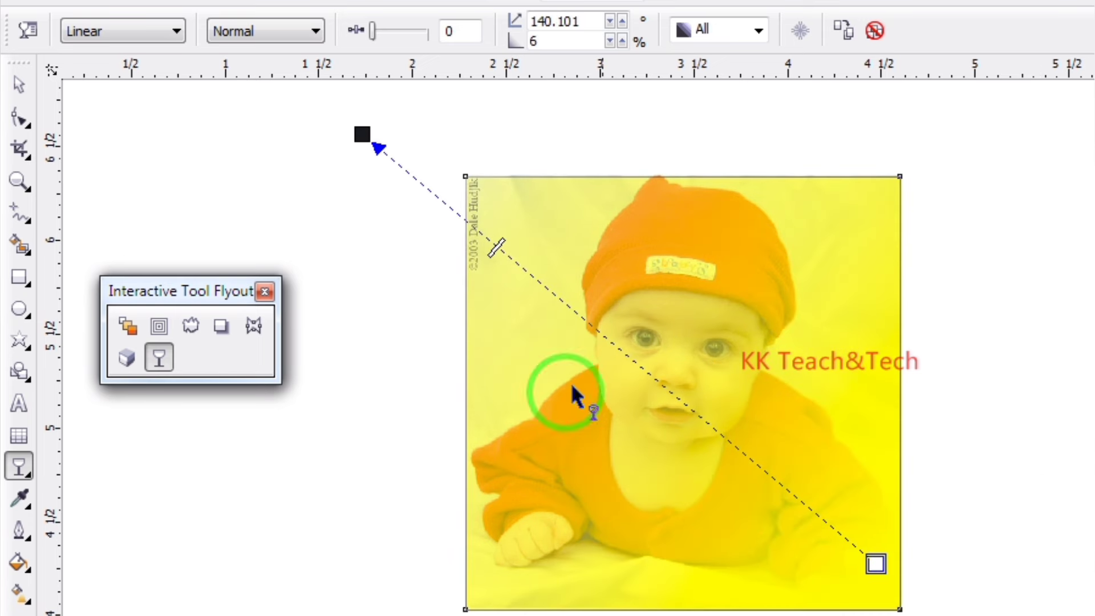
Step: Try the Uniform, Square and Two Color Pattern transparency types on the yellow rectangle
{"action": "left_click", "coordinate": [135, 29]}
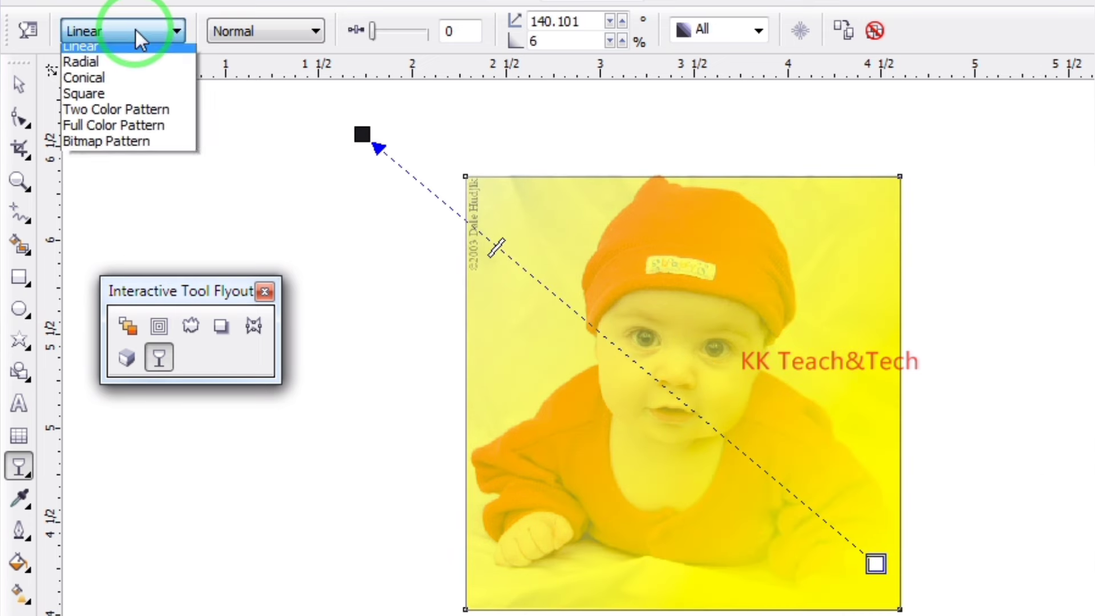
{"action": "left_click", "coordinate": [126, 69]}
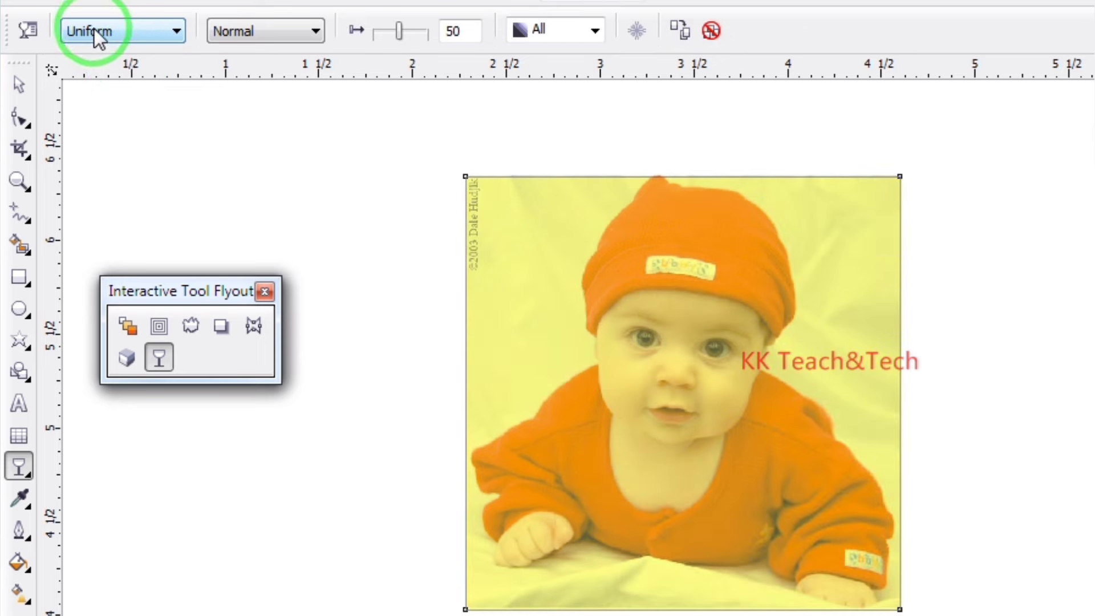
{"action": "left_click", "coordinate": [97, 33]}
{"action": "left_click", "coordinate": [100, 133]}
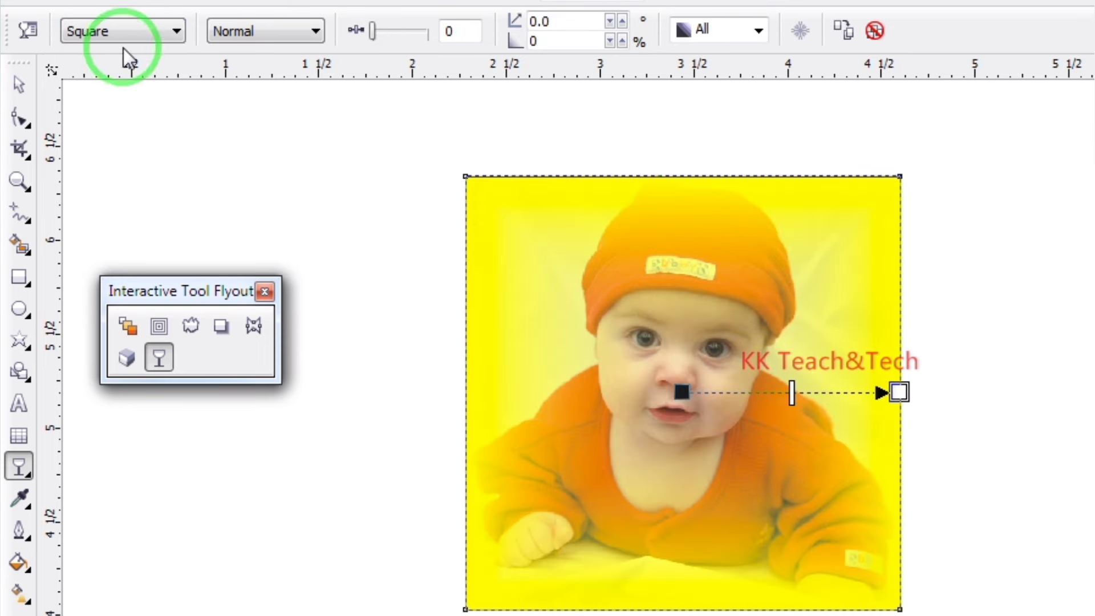
{"action": "left_click", "coordinate": [129, 36]}
{"action": "left_click", "coordinate": [121, 150]}
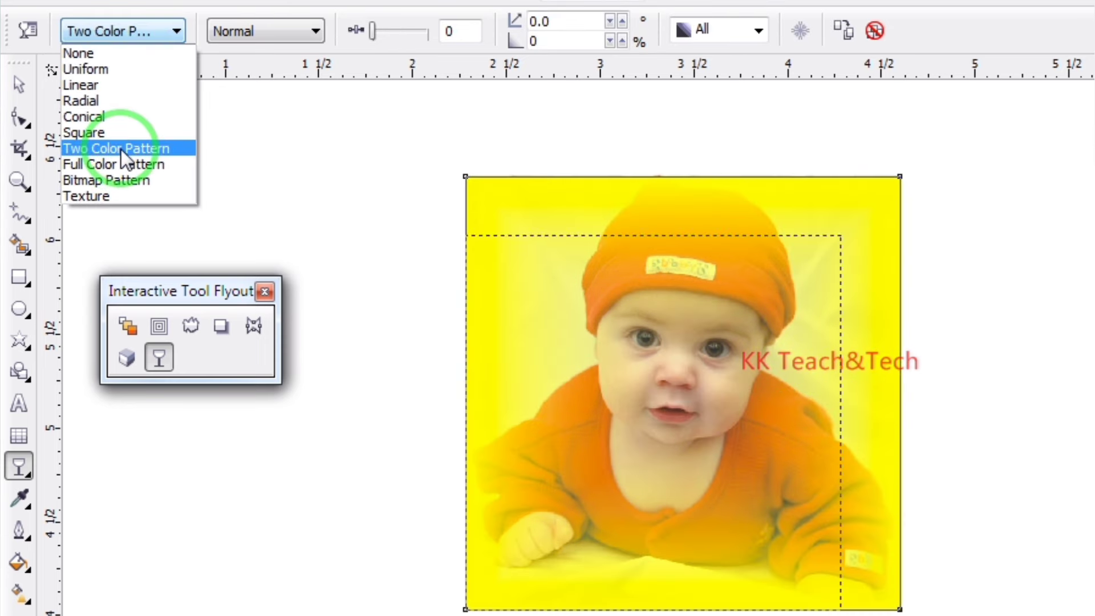
{"action": "left_click", "coordinate": [137, 35]}
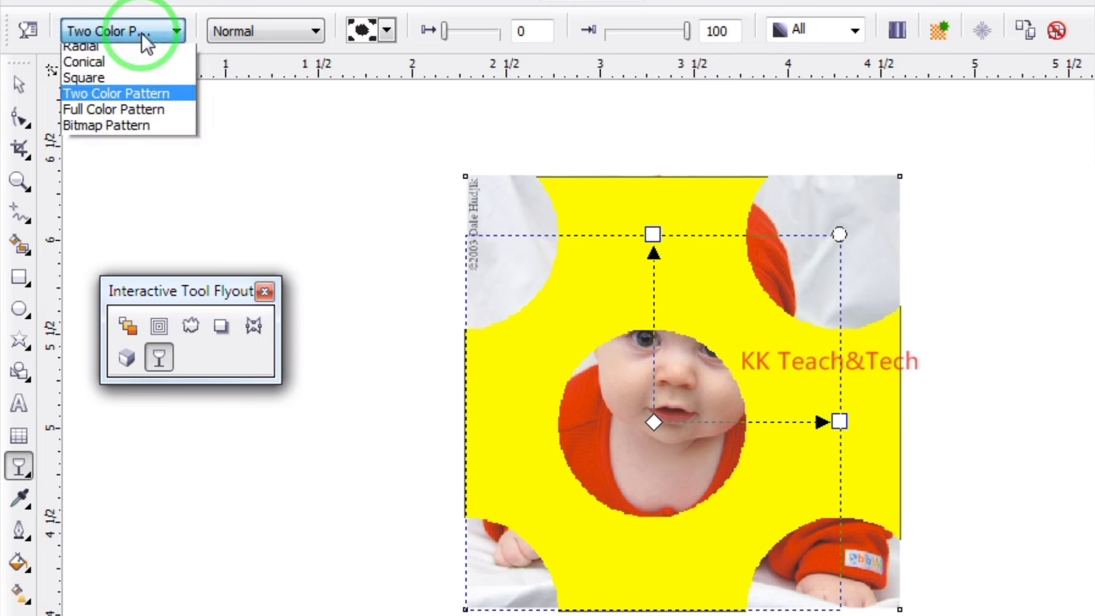
{"action": "left_click", "coordinate": [125, 162]}
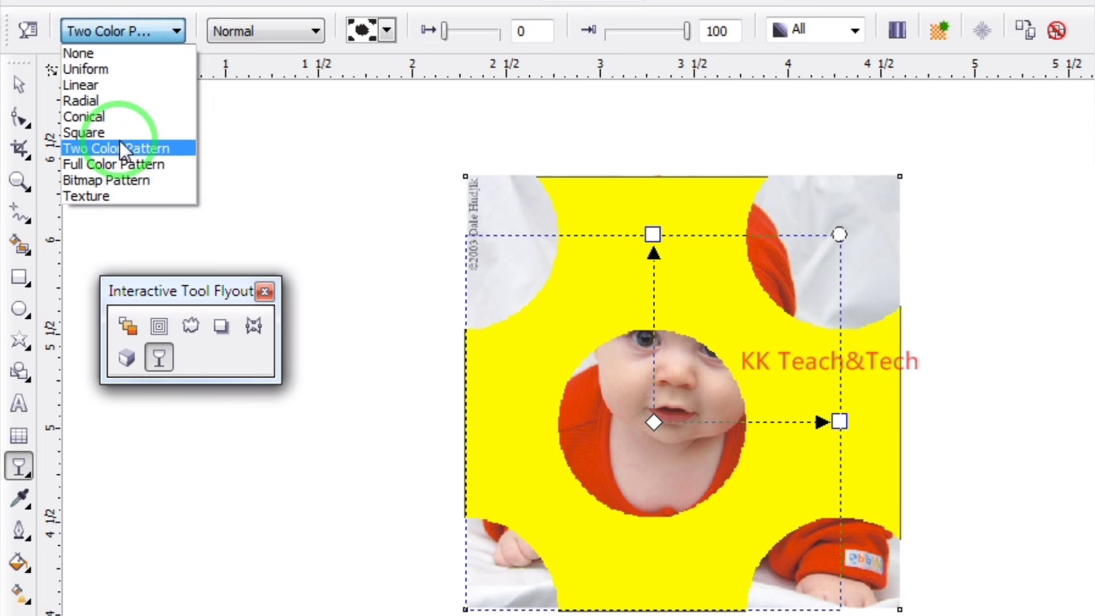
{"action": "left_click", "coordinate": [121, 137]}
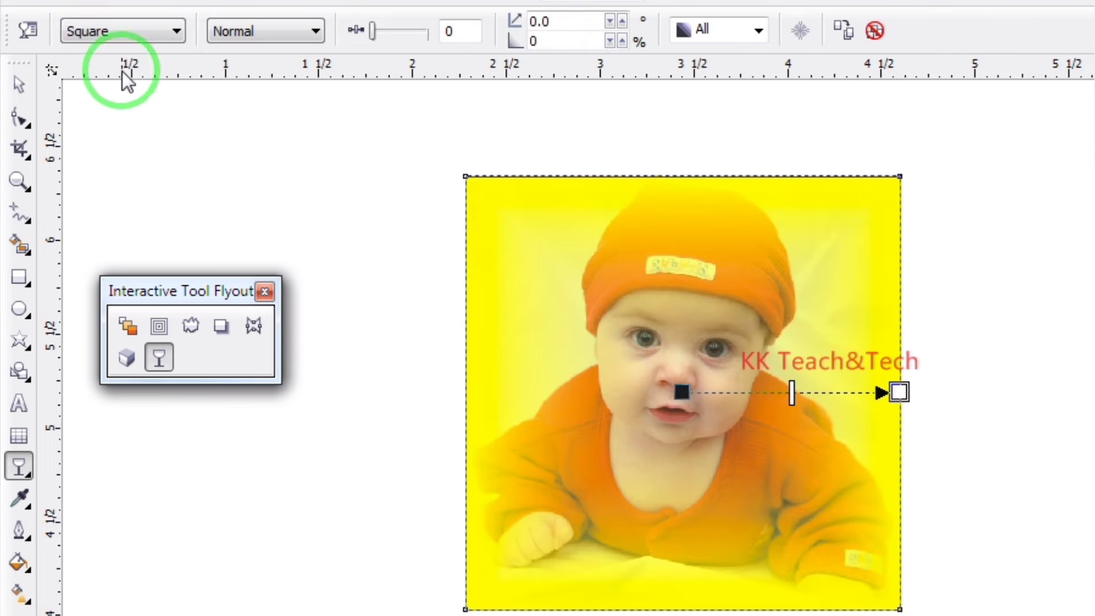
Step: Try a Radial transparency with a reduced radius and a Uniform transparency on the yellow rectangle
{"action": "left_click", "coordinate": [127, 31]}
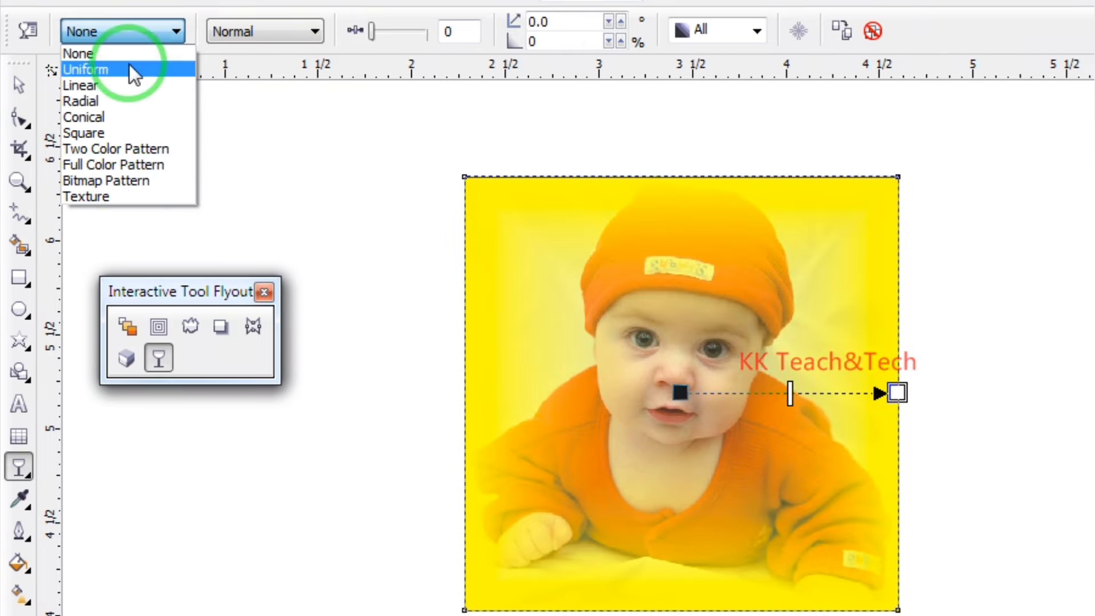
{"action": "left_click", "coordinate": [118, 103]}
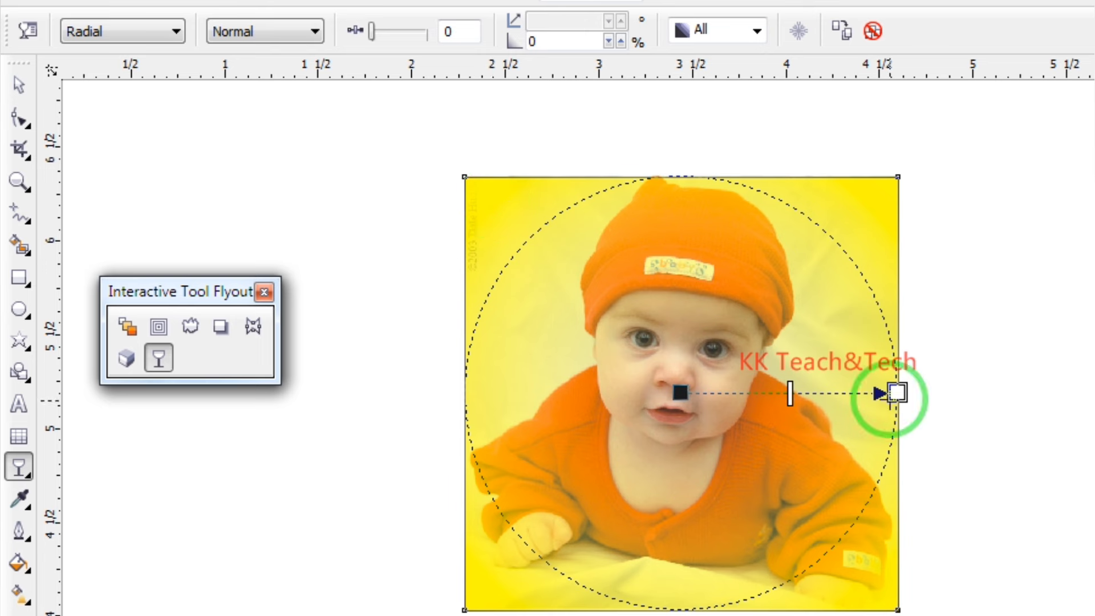
{"action": "left_click_drag", "start_coordinate": [896, 392], "coordinate": [846, 389]}
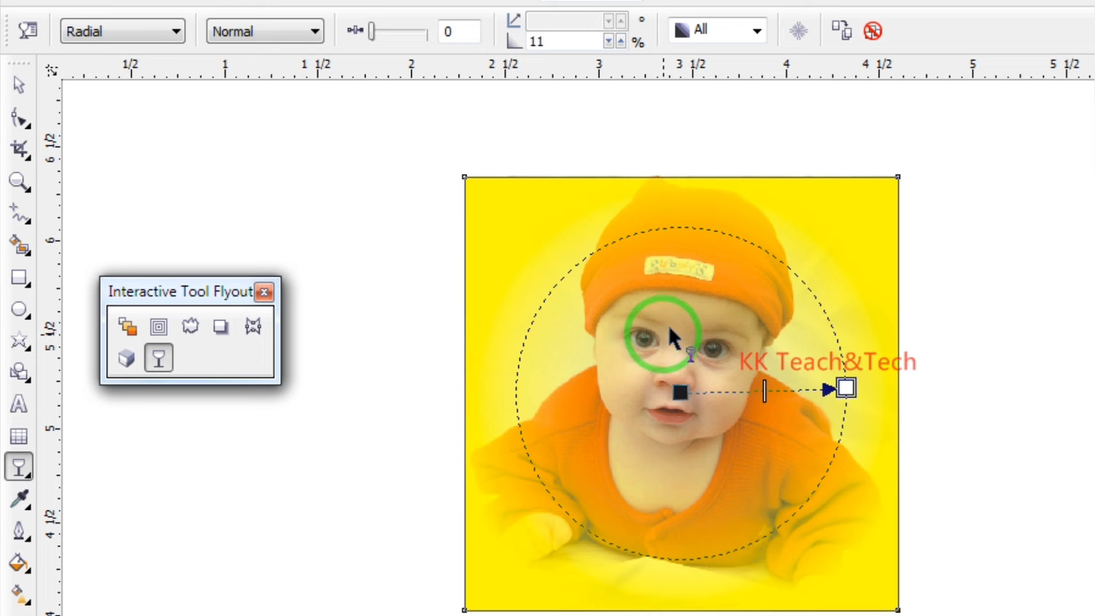
{"action": "left_click", "coordinate": [114, 34]}
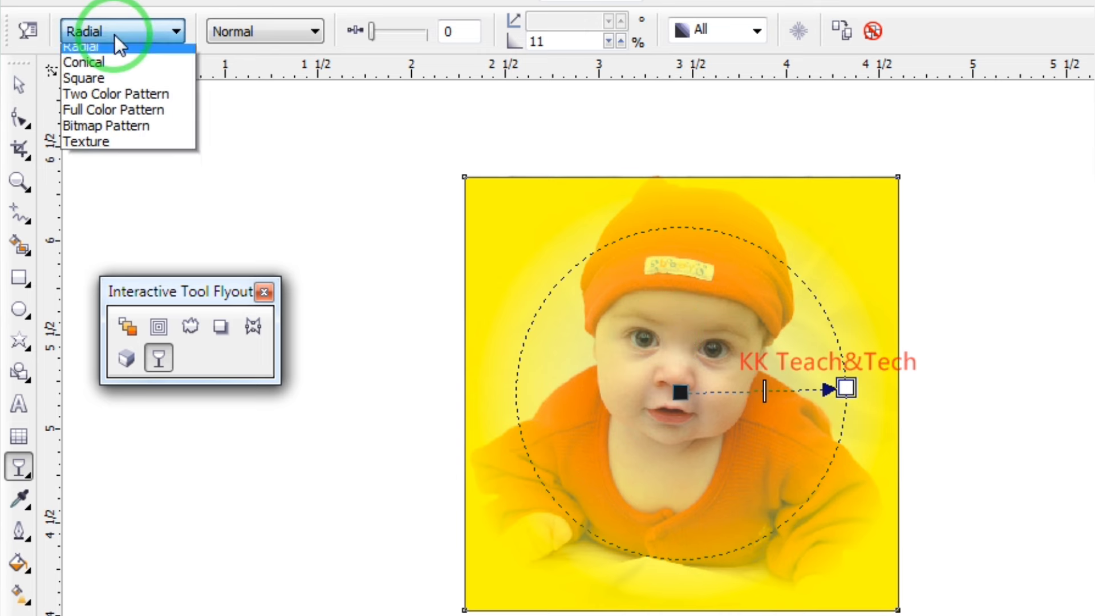
{"action": "left_click", "coordinate": [112, 69]}
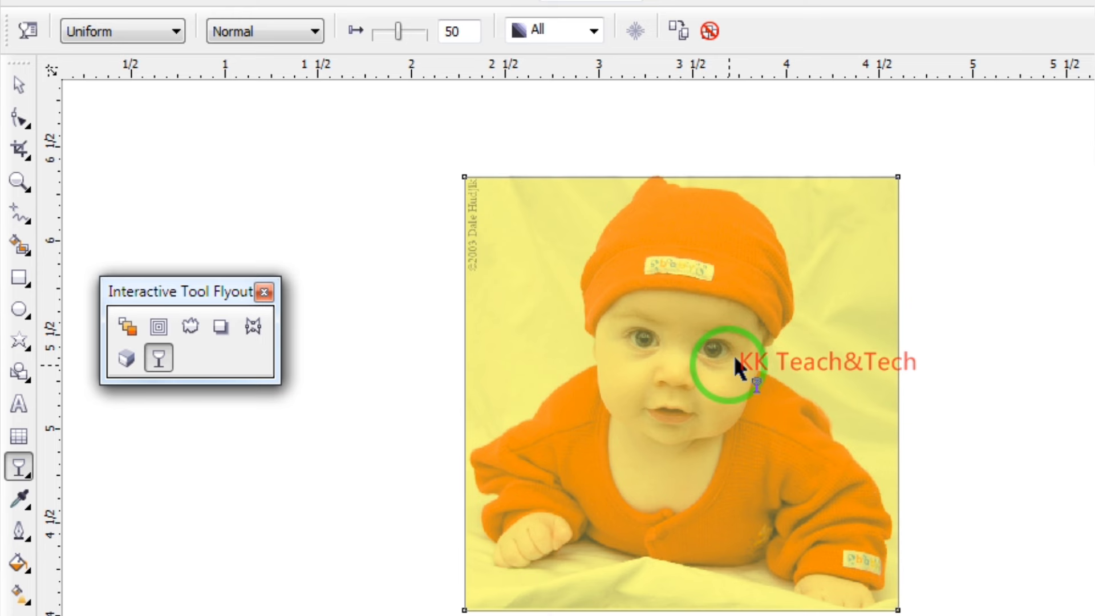
Step: Apply a Square transparency to the rectangle, set its outer value to 9 and shift the gradient midpoint slightly outward
{"action": "left_click", "coordinate": [81, 36]}
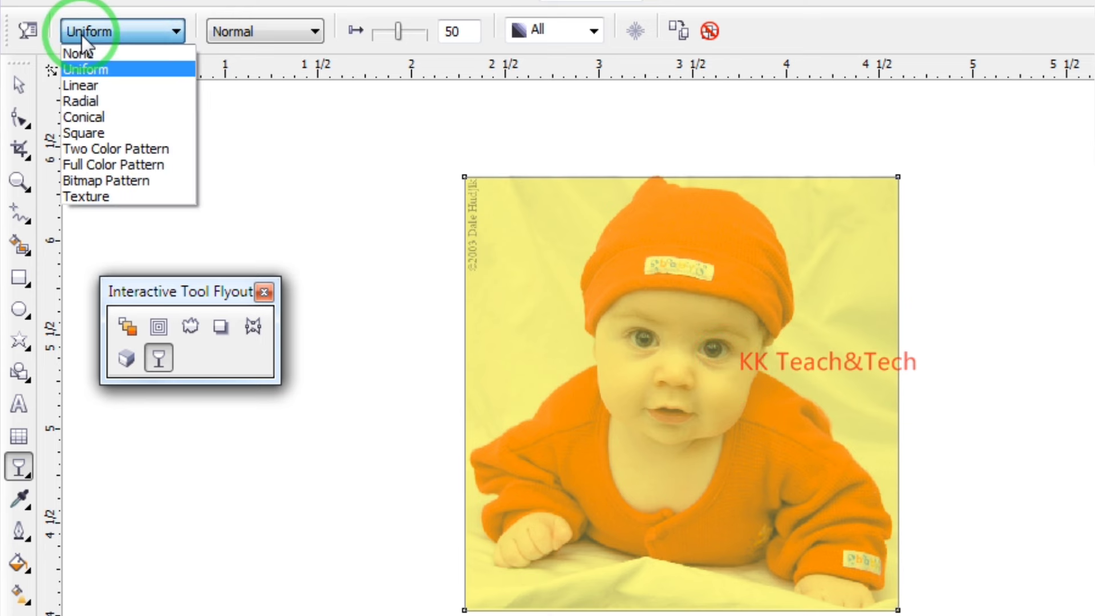
{"action": "left_click", "coordinate": [80, 132]}
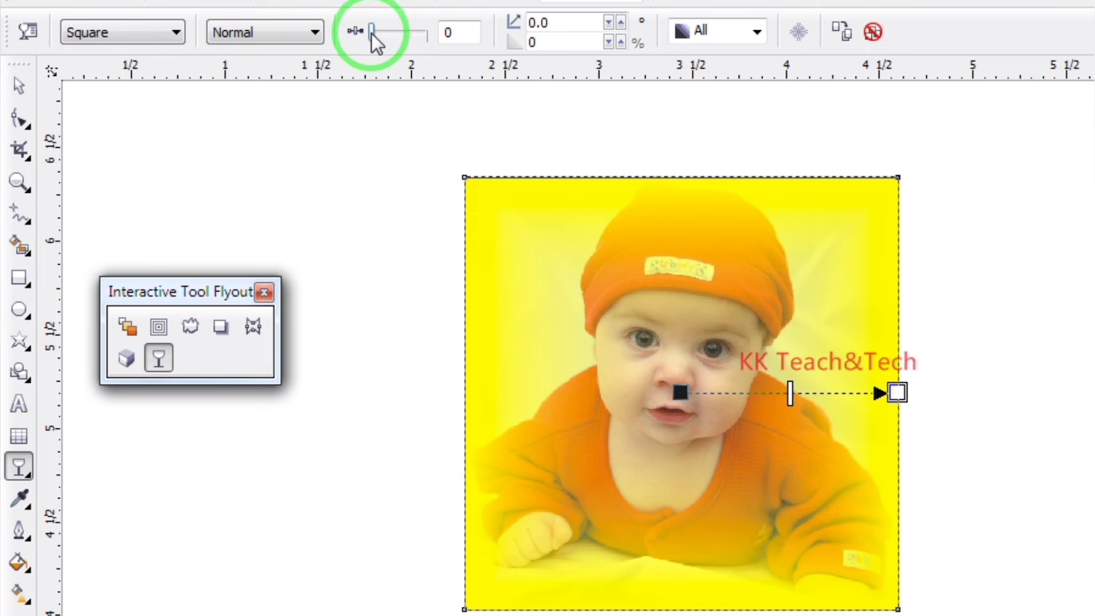
{"action": "mouse_move", "coordinate": [374, 36]}
{"action": "left_mouse_down"}
{"action": "mouse_move", "coordinate": [393, 43]}
{"action": "mouse_move", "coordinate": [377, 42]}
{"action": "left_mouse_up"}
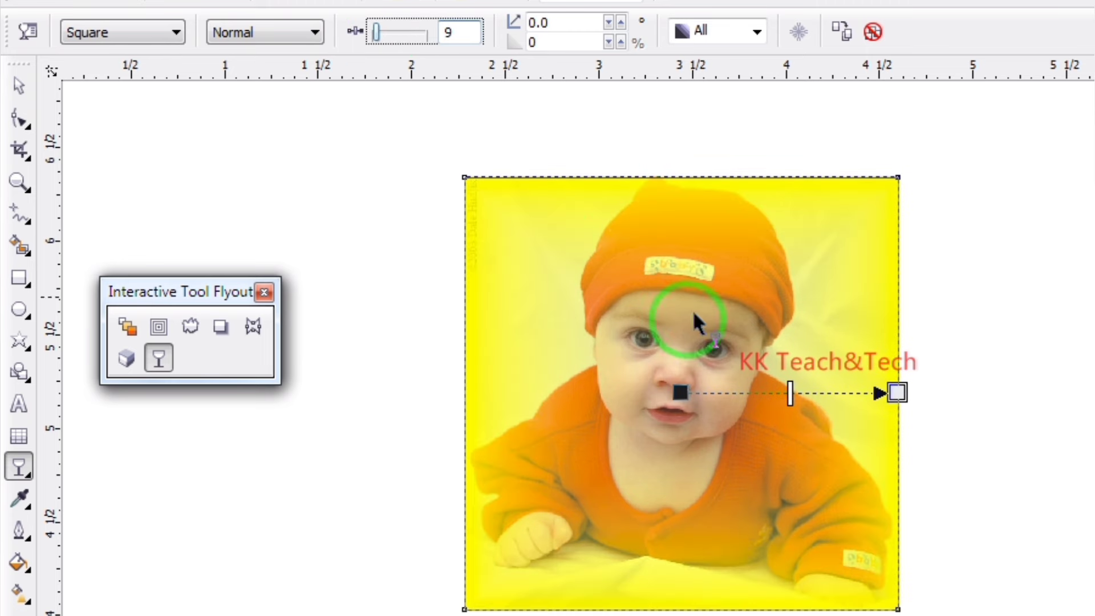
{"action": "mouse_move", "coordinate": [791, 394]}
{"action": "left_mouse_down"}
{"action": "mouse_move", "coordinate": [770, 393]}
{"action": "mouse_move", "coordinate": [793, 394]}
{"action": "left_mouse_up"}
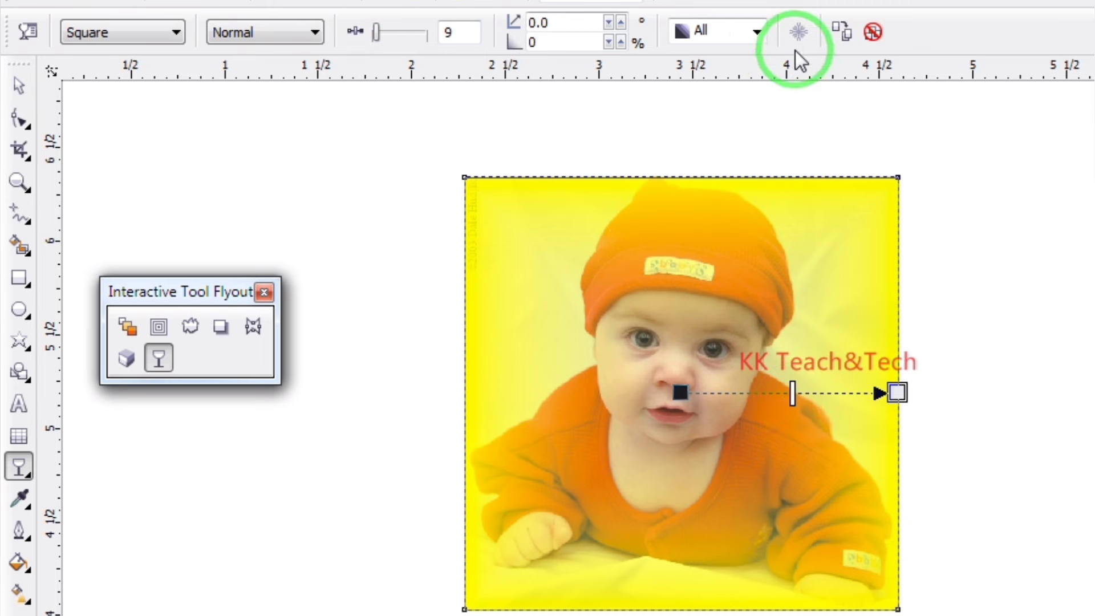
Step: Limit the rectangle's transparency to its Fill
{"action": "left_click", "coordinate": [758, 32]}
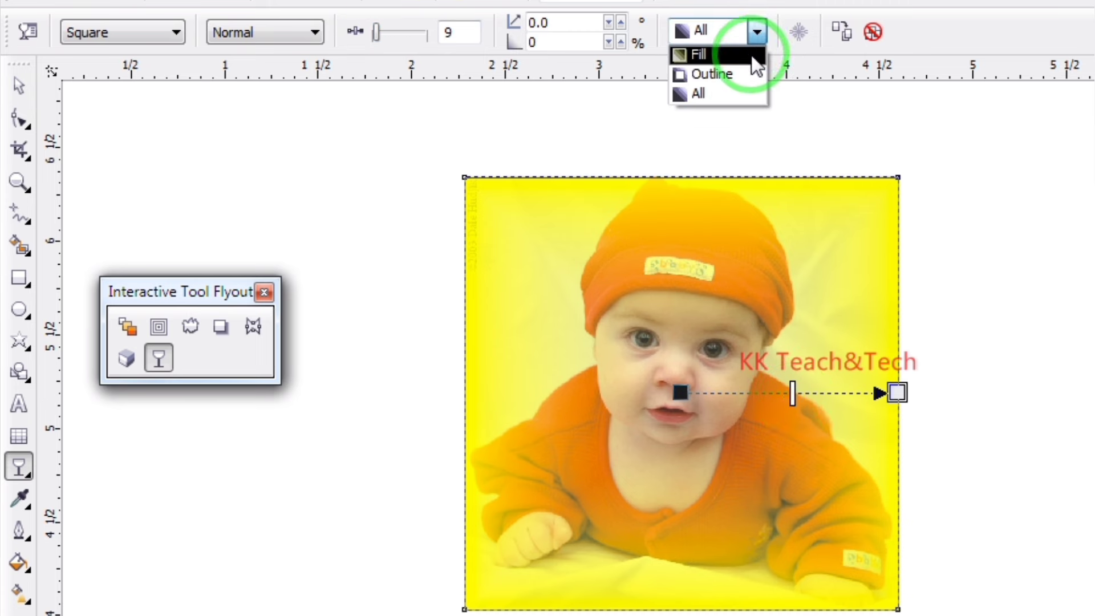
{"action": "left_click", "coordinate": [752, 56]}
{"action": "left_click", "coordinate": [750, 32]}
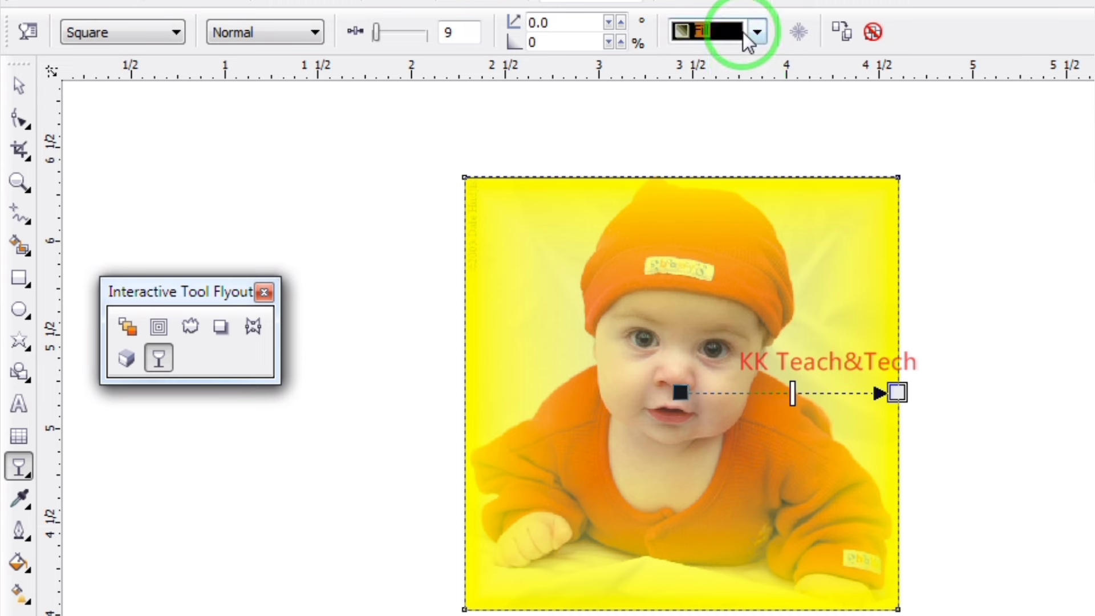
{"action": "left_click", "coordinate": [801, 131]}
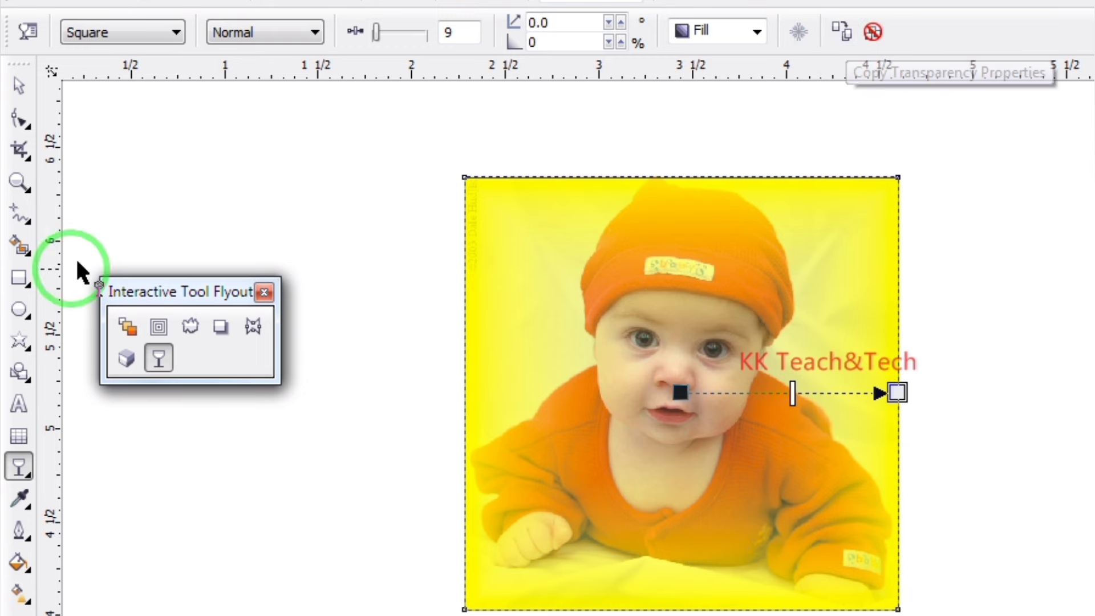
Step: Draw an ellipse about 1.86 by 1.78 inches beside the photo and fill it with yellow
{"action": "left_click", "coordinate": [19, 308]}
{"action": "left_click_drag", "start_coordinate": [1001, 195], "coordinate": [1094, 458]}
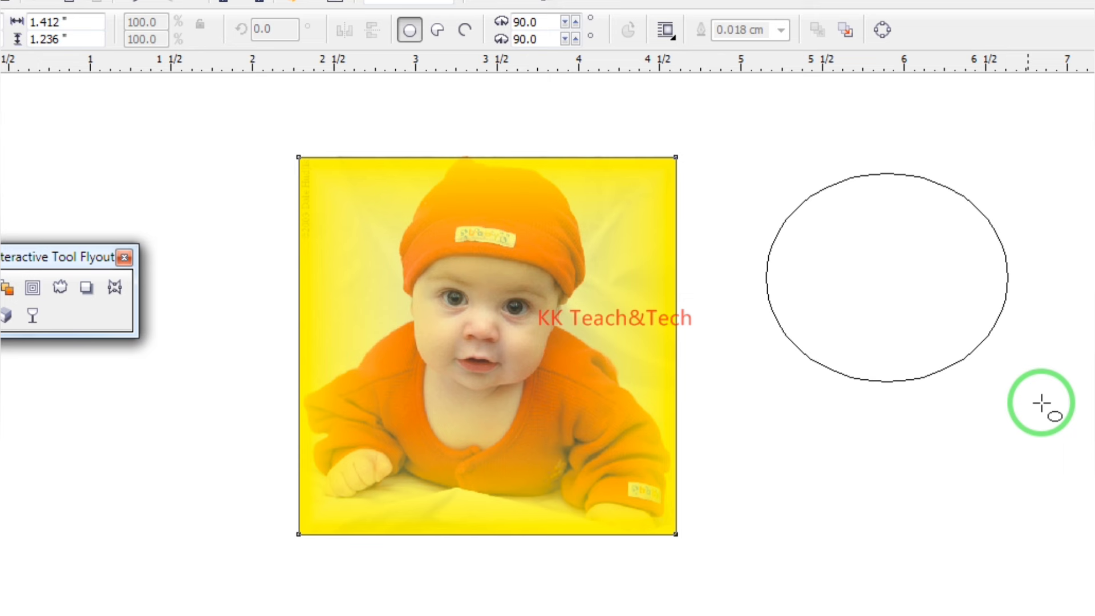
{"action": "left_click_drag", "start_coordinate": [1042, 403], "coordinate": [1074, 470]}
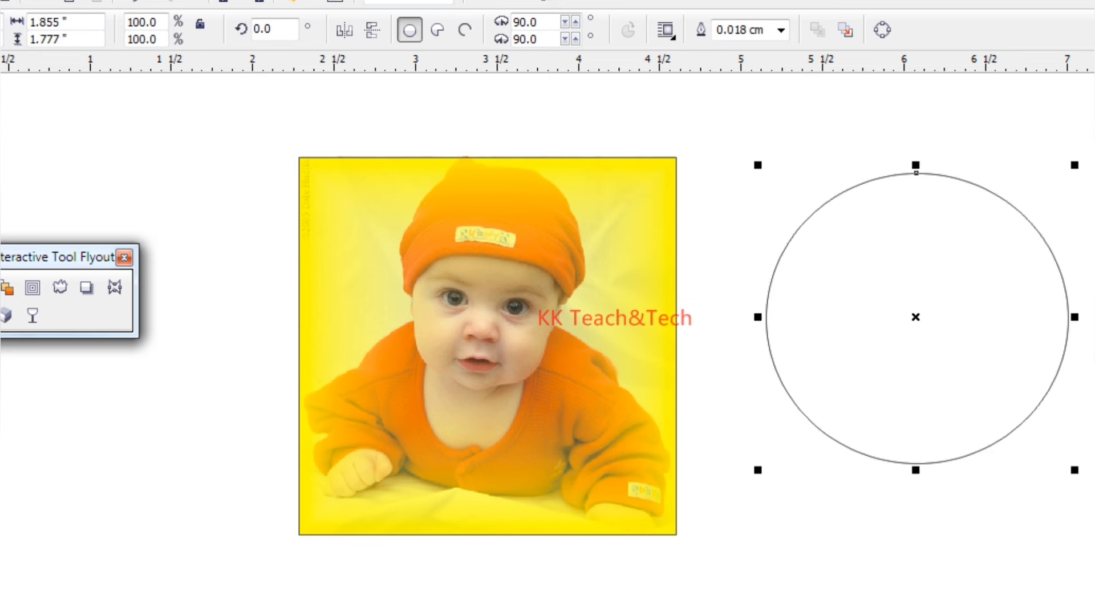
{"action": "left_click", "coordinate": [1092, 188]}
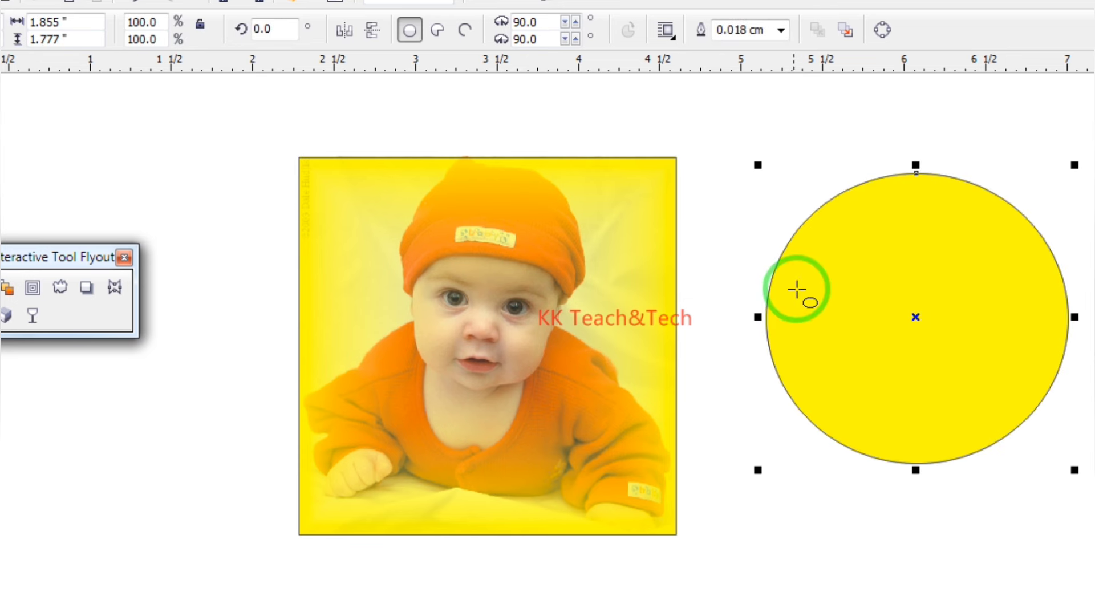
Step: Copy the transparency properties from the rectangle over the photo to the yellow ellipse
{"action": "left_click", "coordinate": [855, 313]}
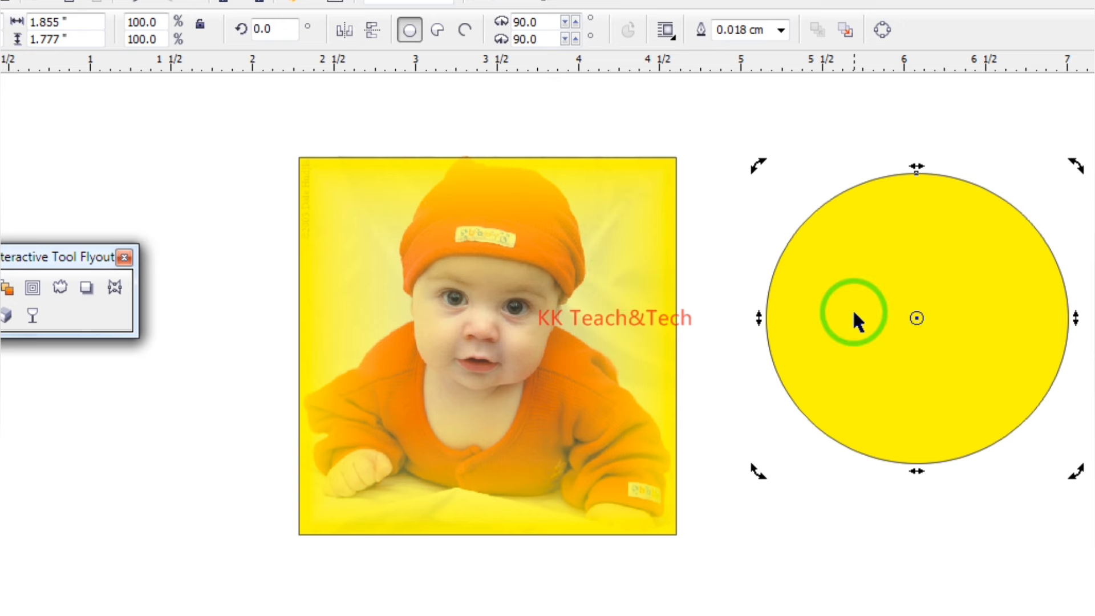
{"action": "left_click", "coordinate": [32, 314]}
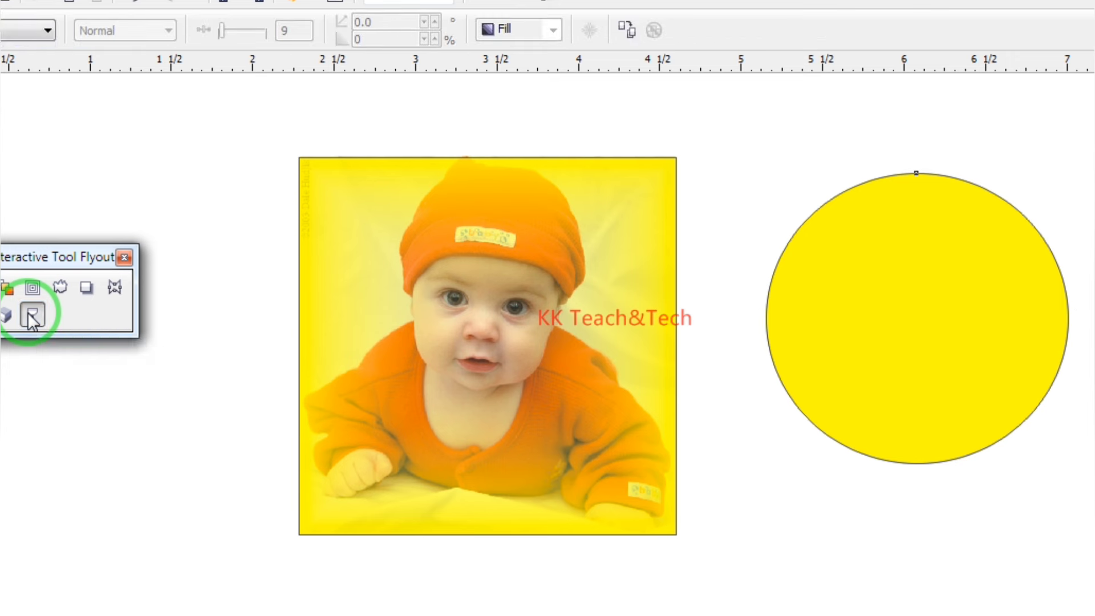
{"action": "left_click", "coordinate": [627, 30]}
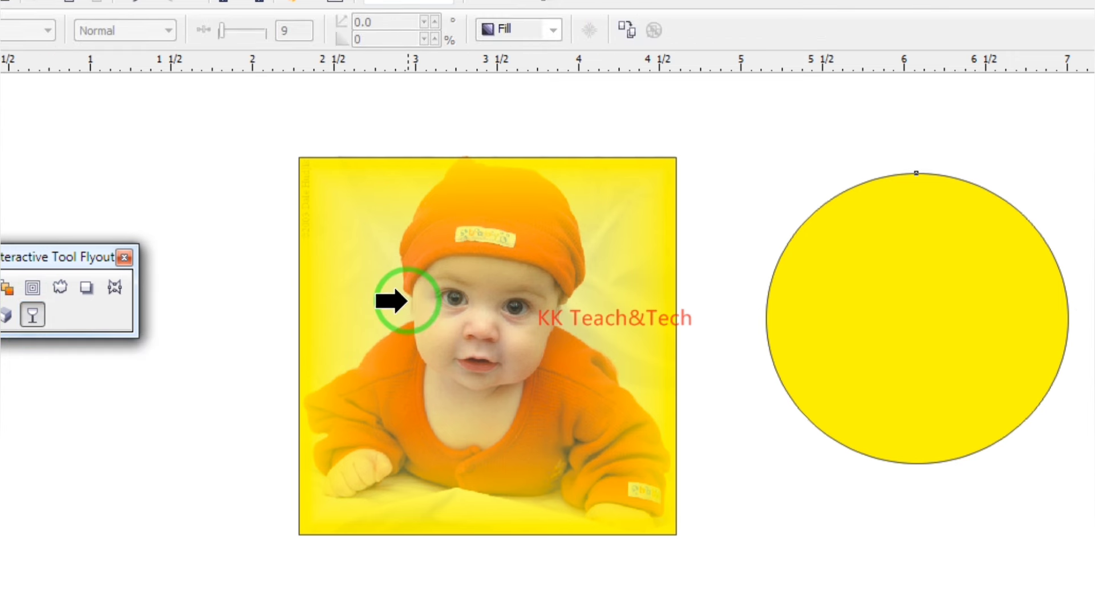
{"action": "left_click", "coordinate": [421, 293]}
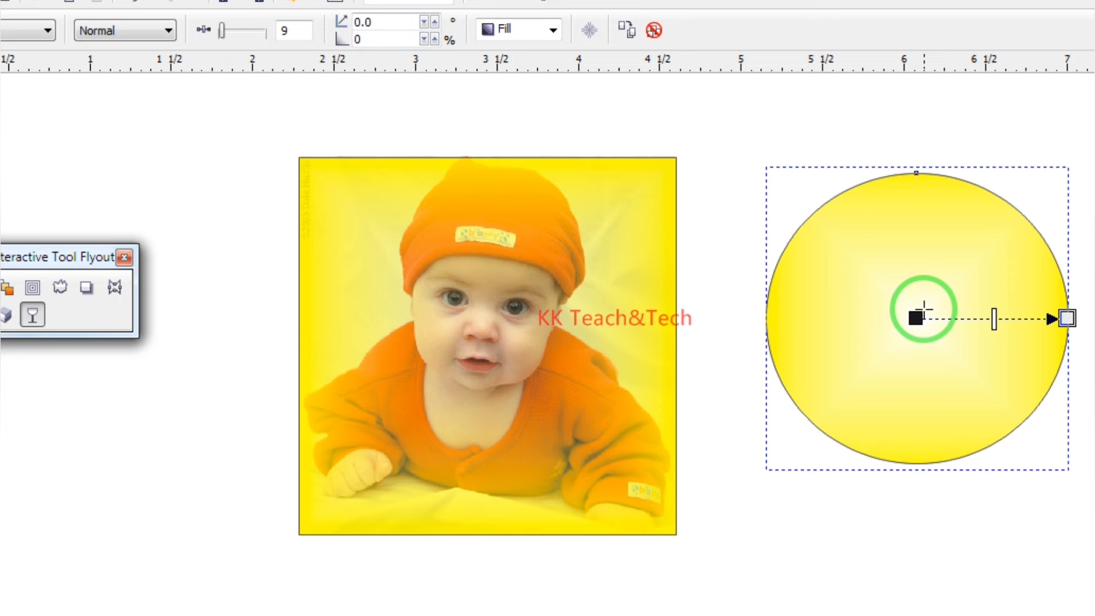
{"action": "key", "text": "space"}
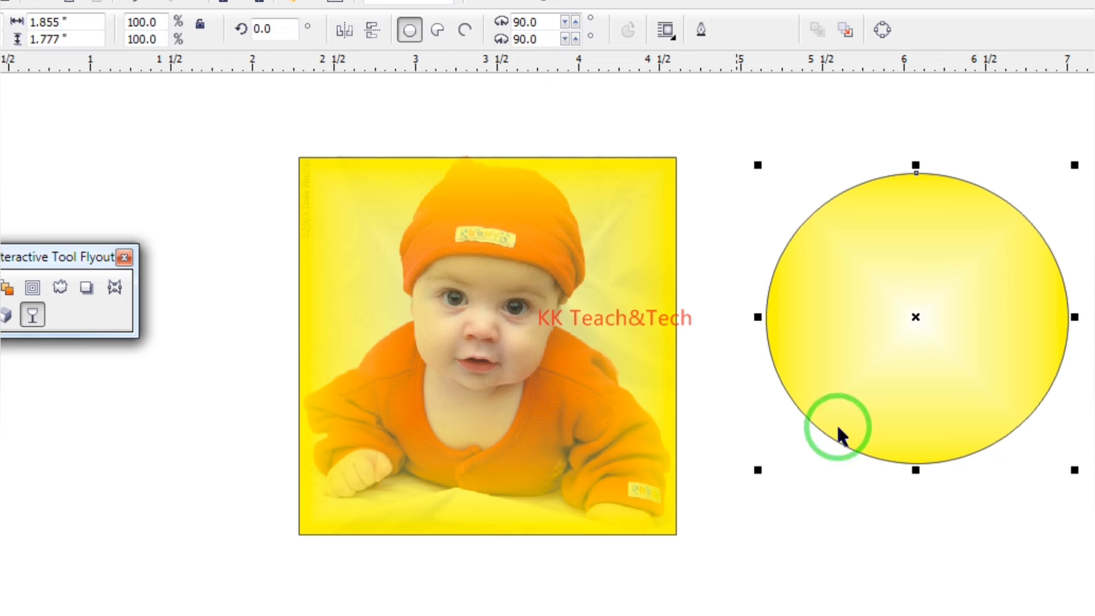
Step: Delete the yellow ellipse and the yellow rectangle covering the photo
{"action": "left_click", "coordinate": [898, 426]}
{"action": "key", "text": "Delete"}
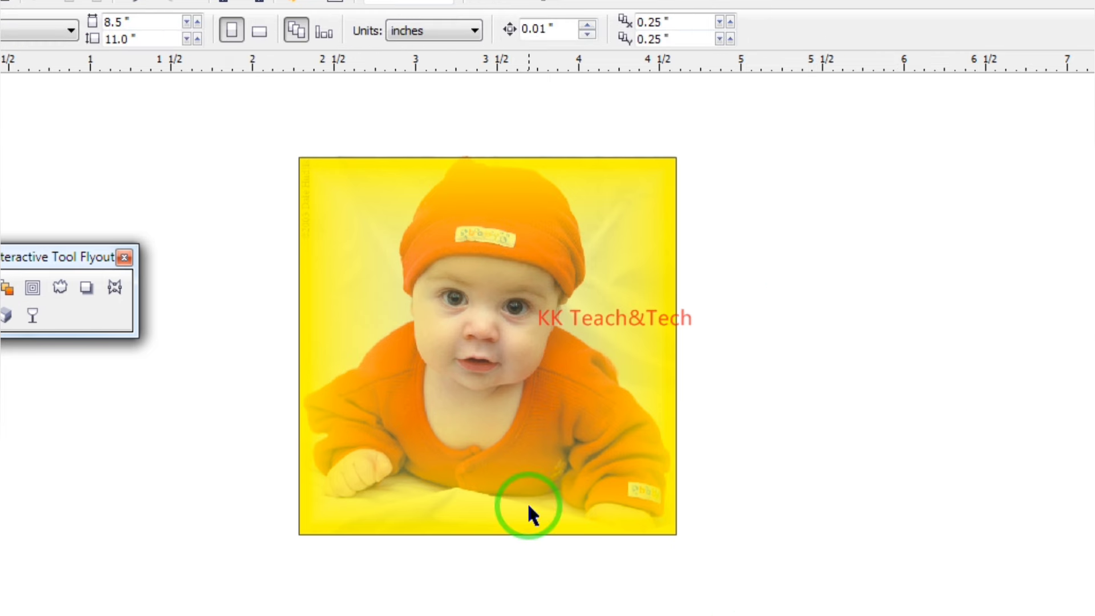
{"action": "left_click", "coordinate": [526, 508]}
{"action": "key", "text": "Delete"}
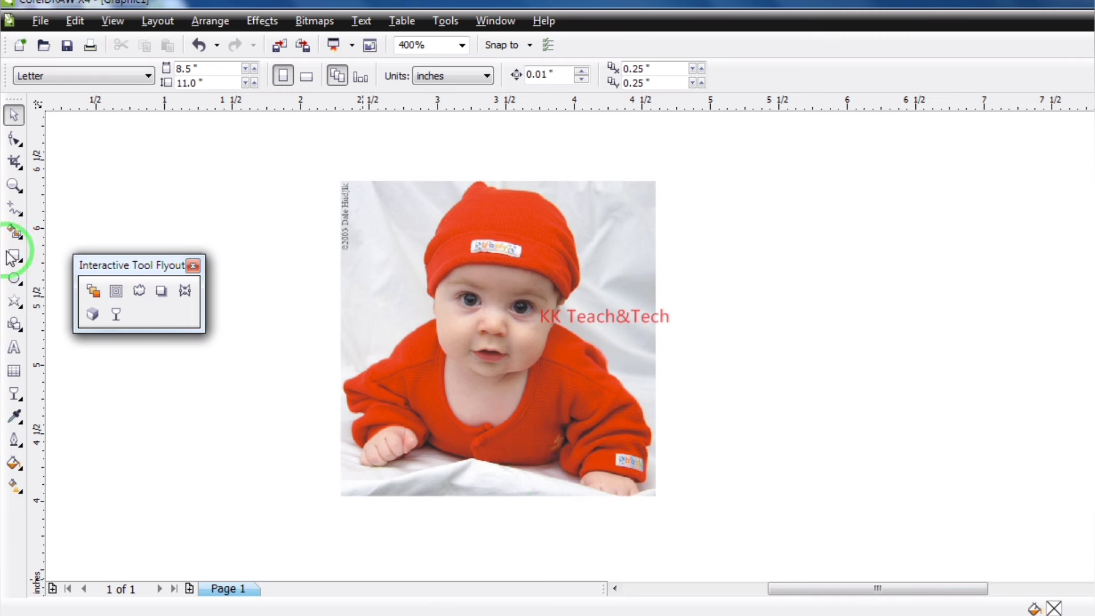
Step: Import A.R.Rahman.jpg over the baby photo and stretch it to about 2.32 by 2.33 inches so it covers the photo
{"action": "left_click", "coordinate": [40, 20]}
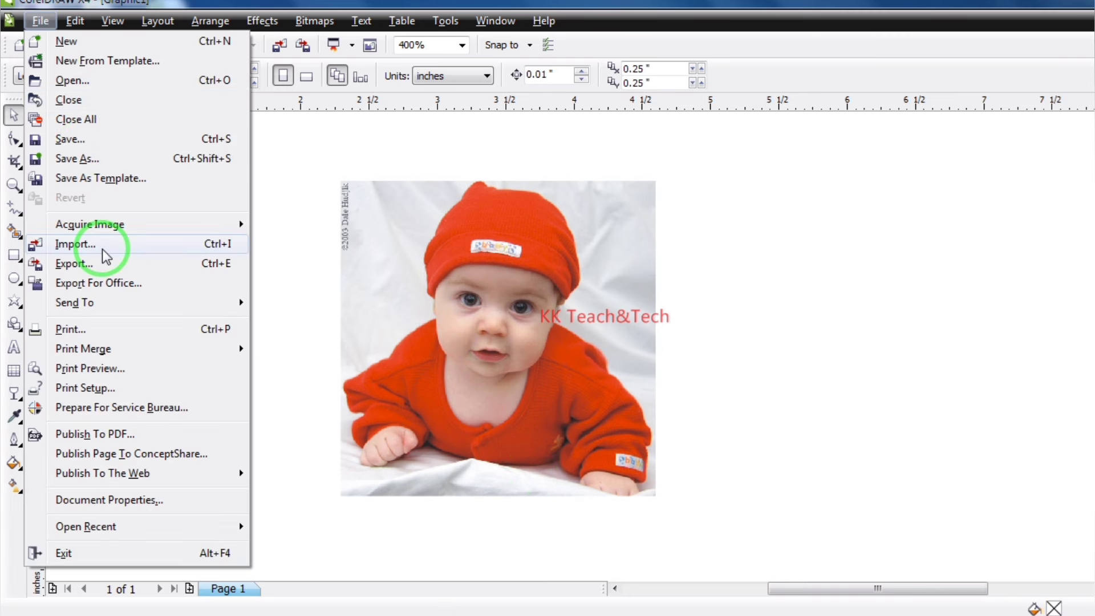
{"action": "key", "text": "Escape"}
{"action": "key", "text": "ctrl+i"}
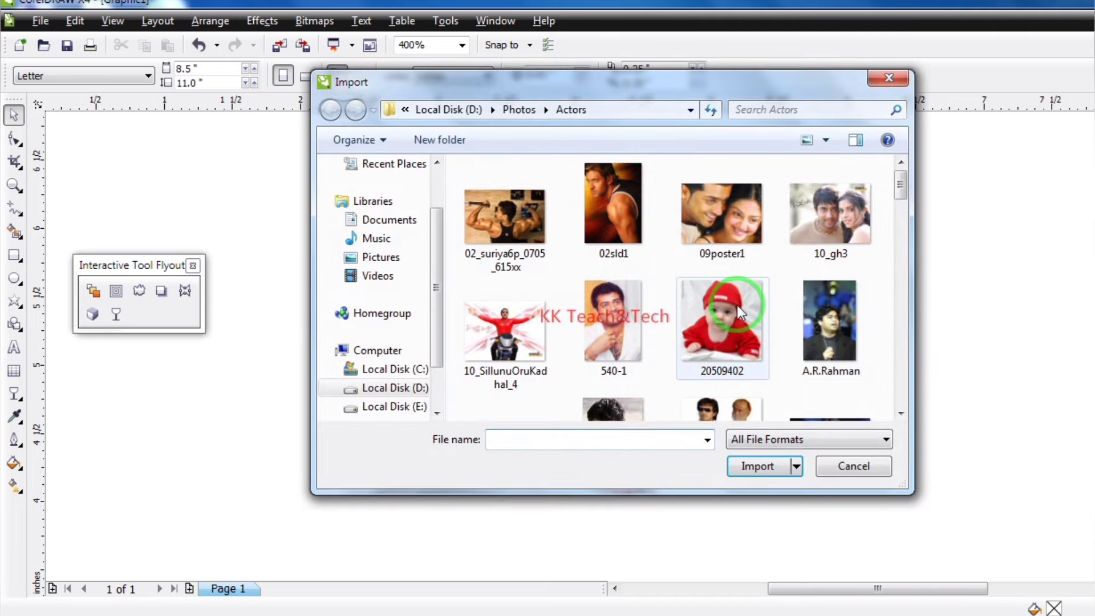
{"action": "left_click", "coordinate": [834, 320]}
{"action": "left_click", "coordinate": [749, 492]}
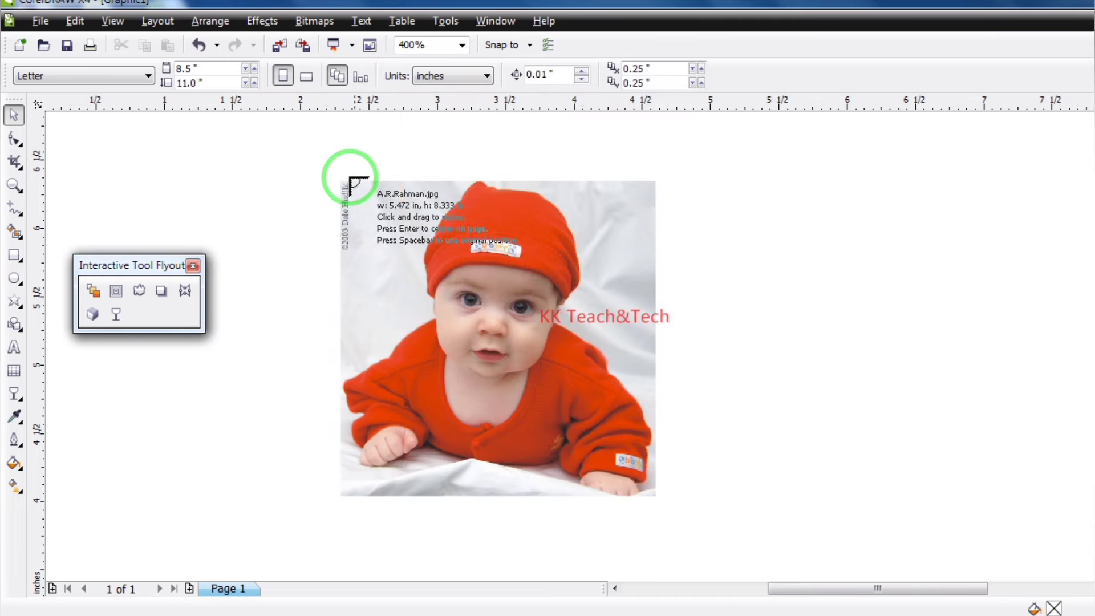
{"action": "left_click_drag", "start_coordinate": [340, 180], "coordinate": [828, 498]}
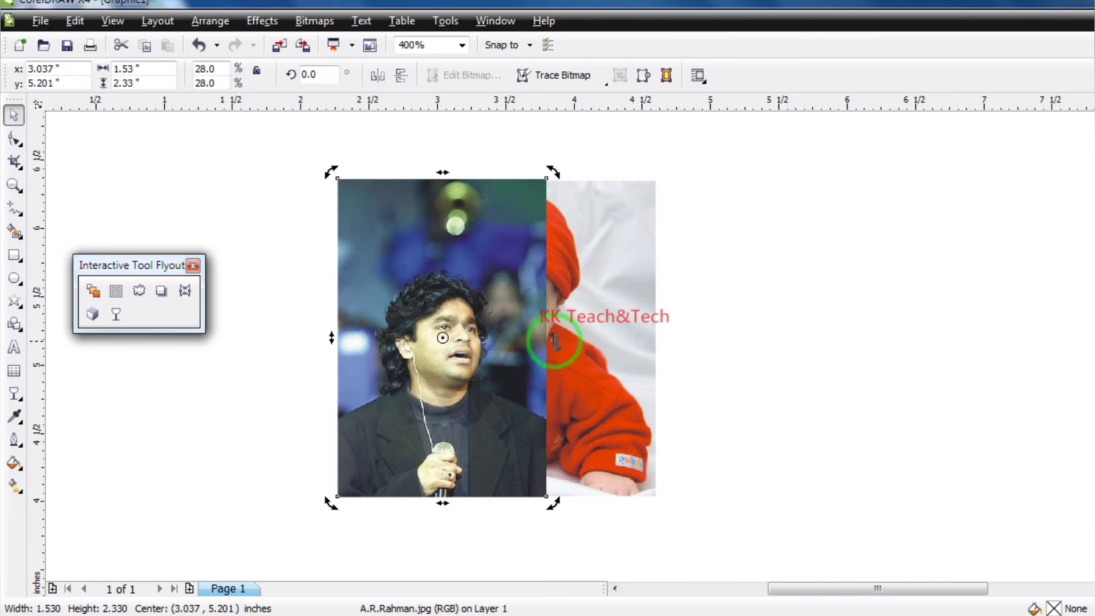
{"action": "left_click_drag", "start_coordinate": [552, 338], "coordinate": [655, 337]}
{"action": "left_click", "coordinate": [734, 379]}
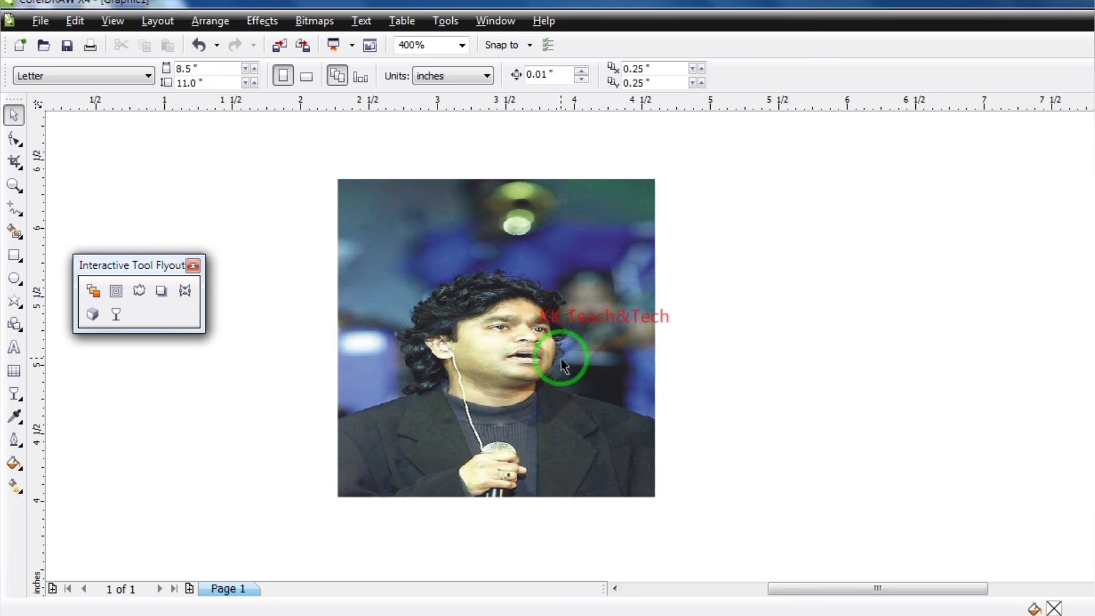
Step: Apply a linear transparency to the imported image, running diagonally from its centre to beyond its lower-right corner at about -30 degrees
{"action": "left_click", "coordinate": [520, 450]}
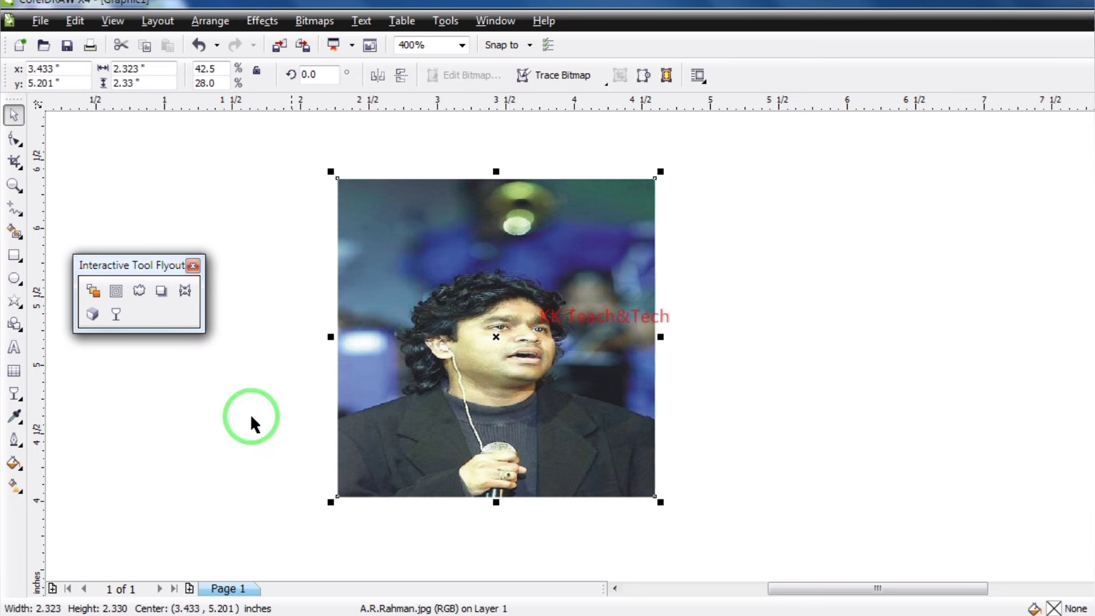
{"action": "left_click", "coordinate": [116, 314]}
{"action": "left_click_drag", "start_coordinate": [683, 435], "coordinate": [800, 505]}
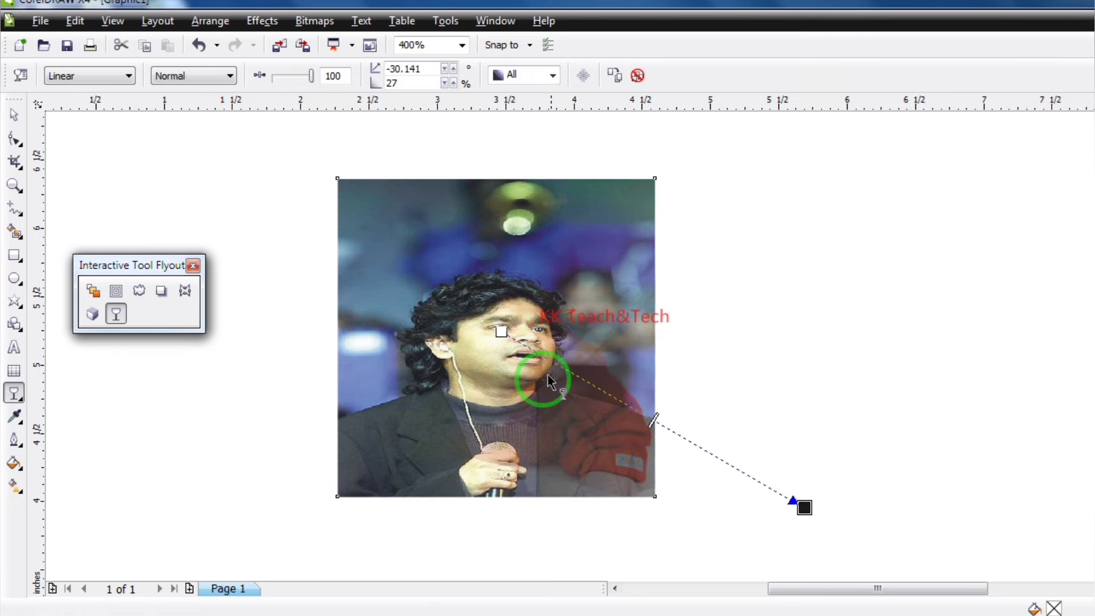
Step: Reposition the linear transparency's start near the image's upper-left corner and its end inside the lower-right area, at about -45.6 degrees
{"action": "left_click", "coordinate": [495, 330]}
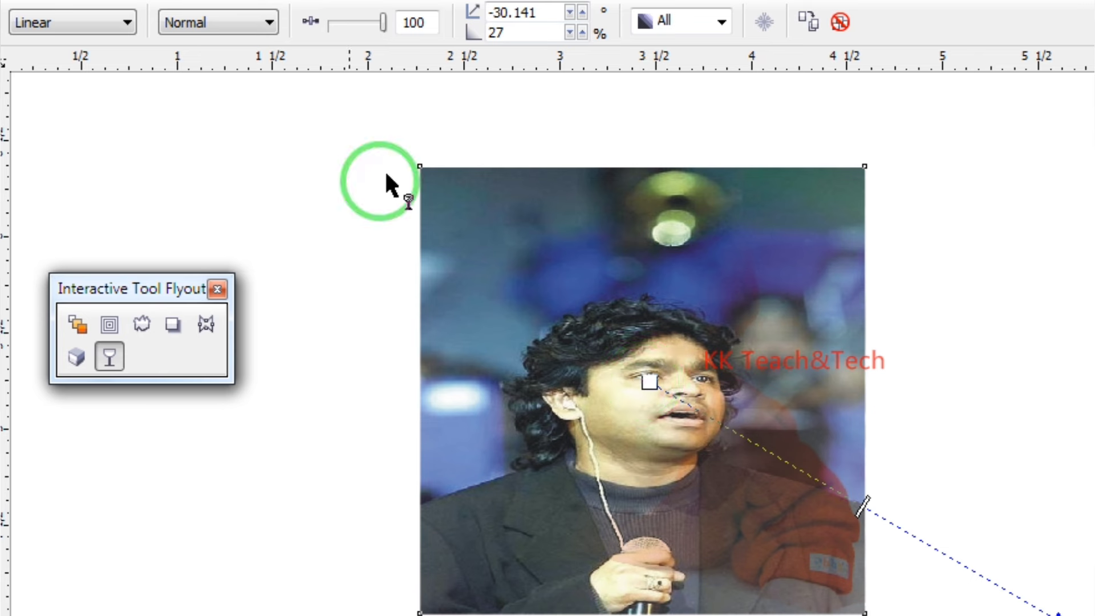
{"action": "left_click_drag", "start_coordinate": [640, 378], "coordinate": [480, 226]}
{"action": "left_click", "coordinate": [1058, 612]}
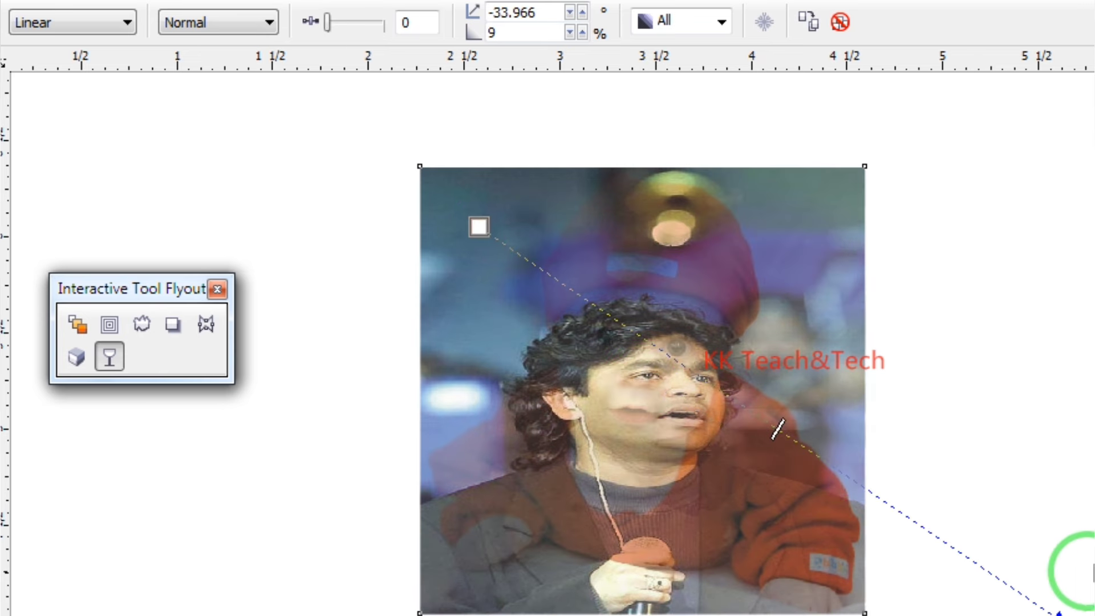
{"action": "left_click_drag", "start_coordinate": [1058, 612], "coordinate": [775, 530]}
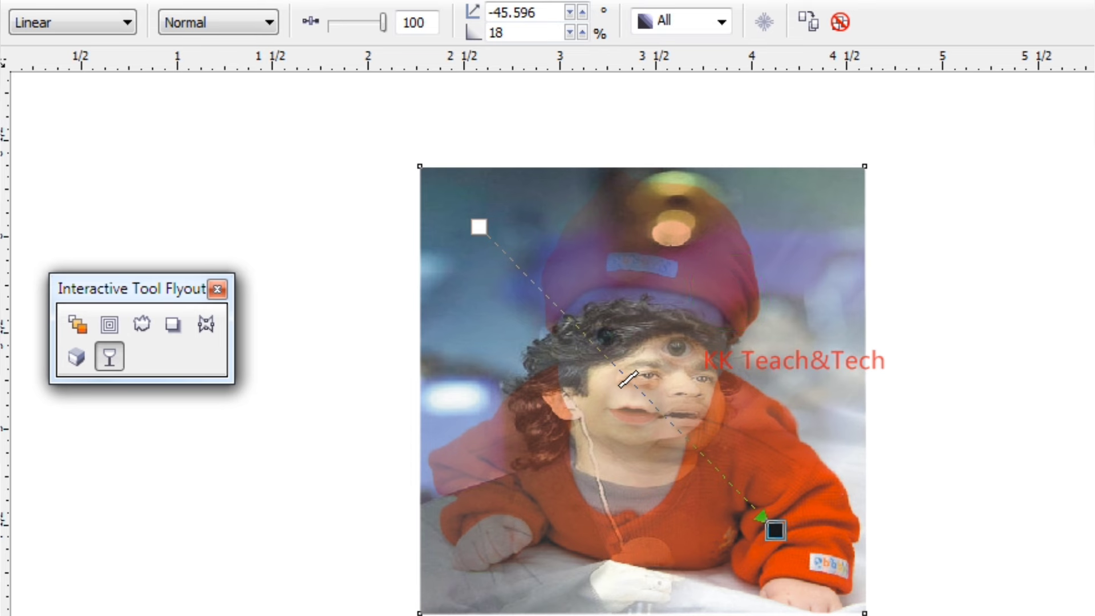
Step: Change the imported image's transparency type to Uniform at 50 and deselect the image
{"action": "left_click", "coordinate": [57, 22]}
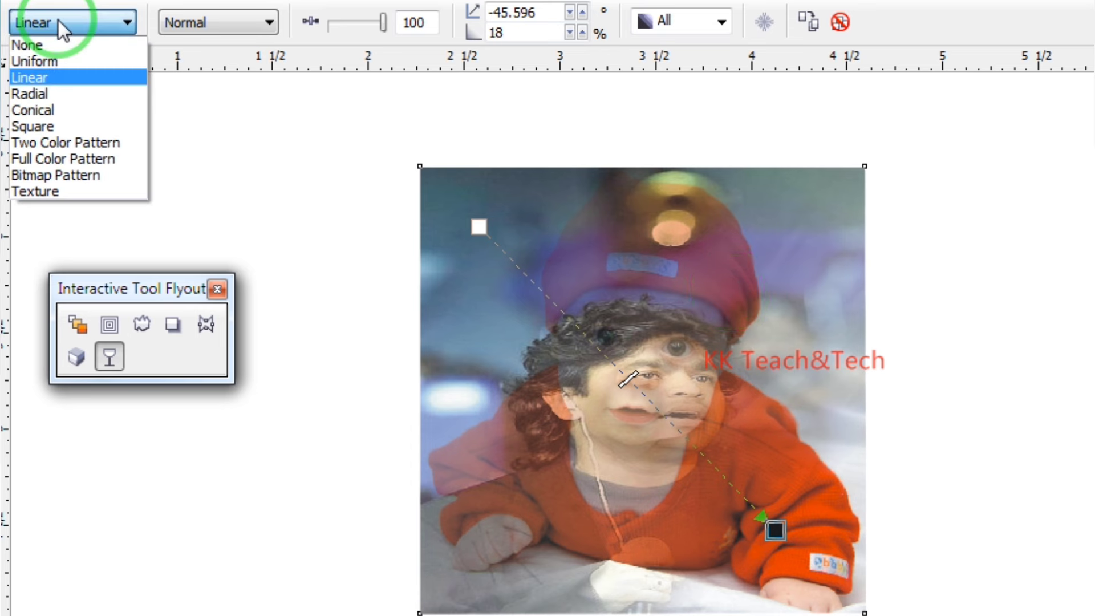
{"action": "left_click", "coordinate": [55, 57]}
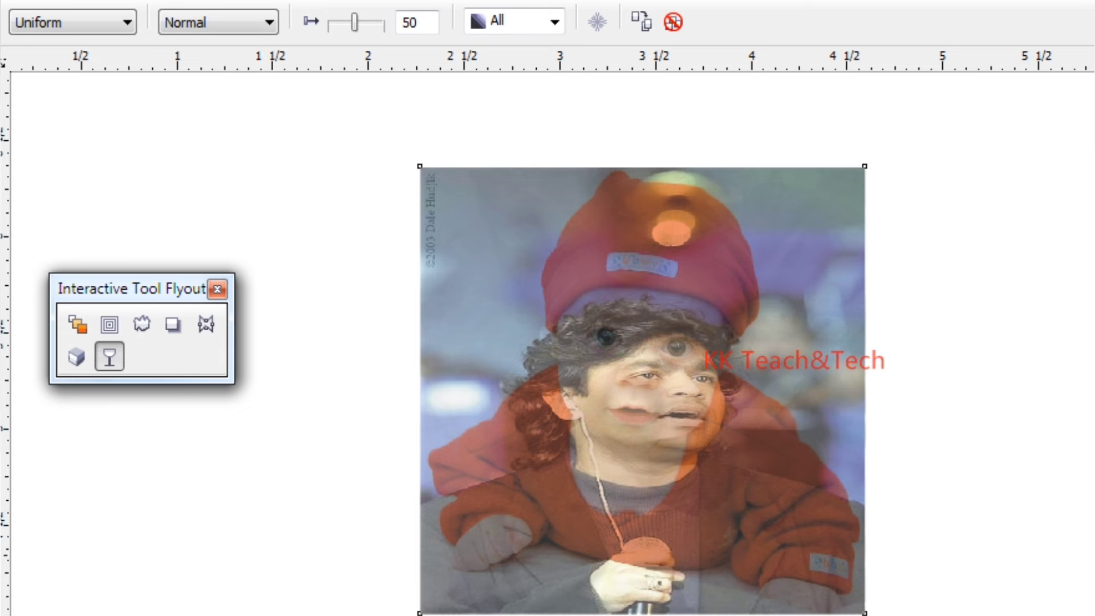
{"action": "key", "text": "Escape"}
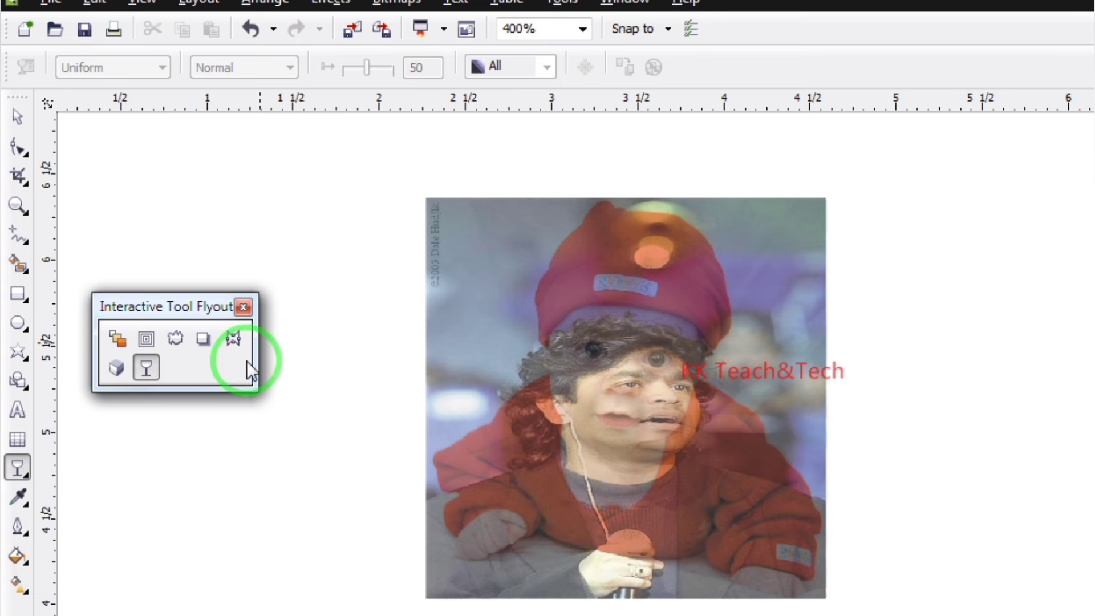
Step: Close the floating Interactive Tool Flyout and switch to the Eyedropper tool
{"action": "left_click", "coordinate": [243, 307]}
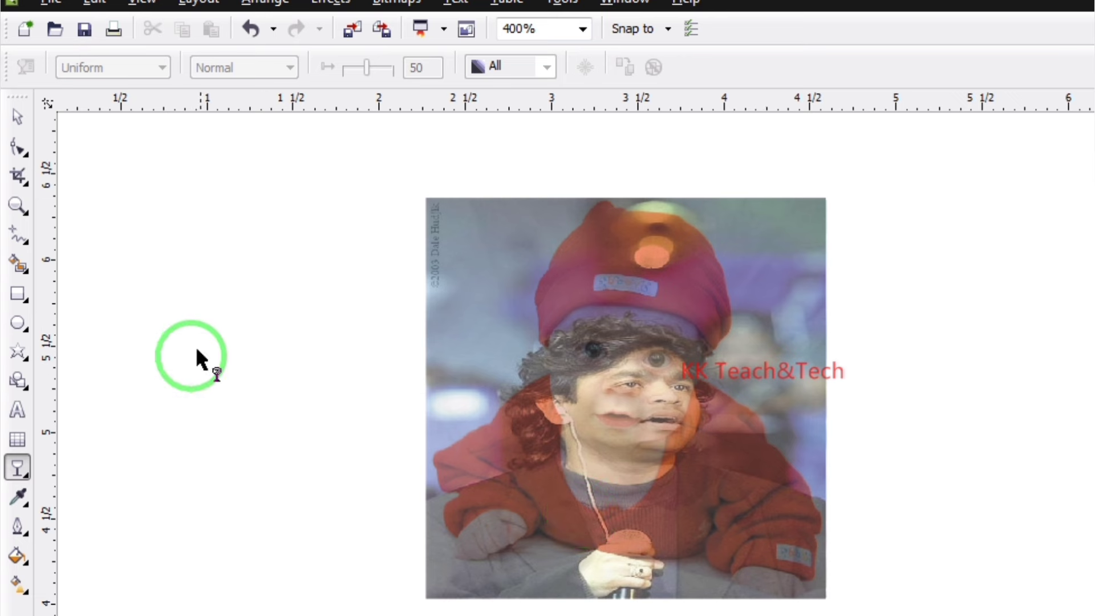
{"action": "left_click", "coordinate": [26, 505]}
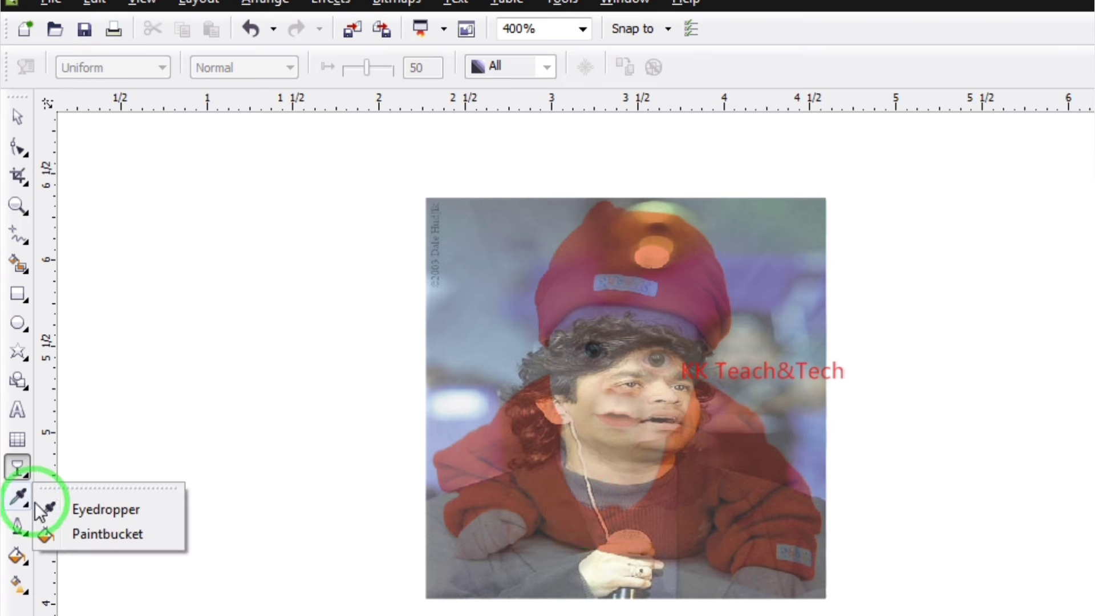
{"action": "left_click", "coordinate": [100, 510]}
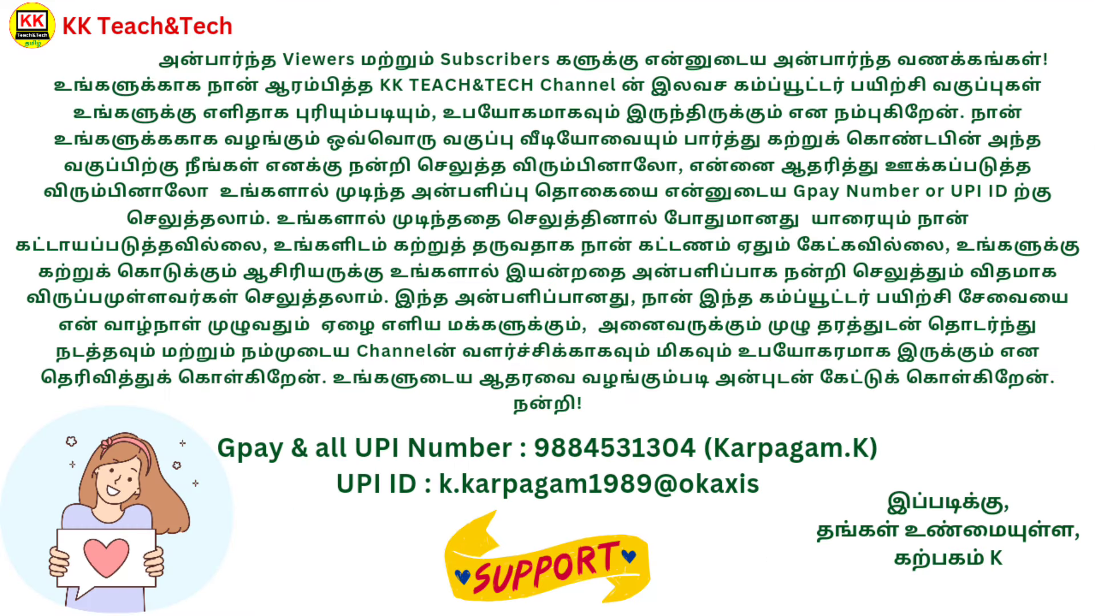